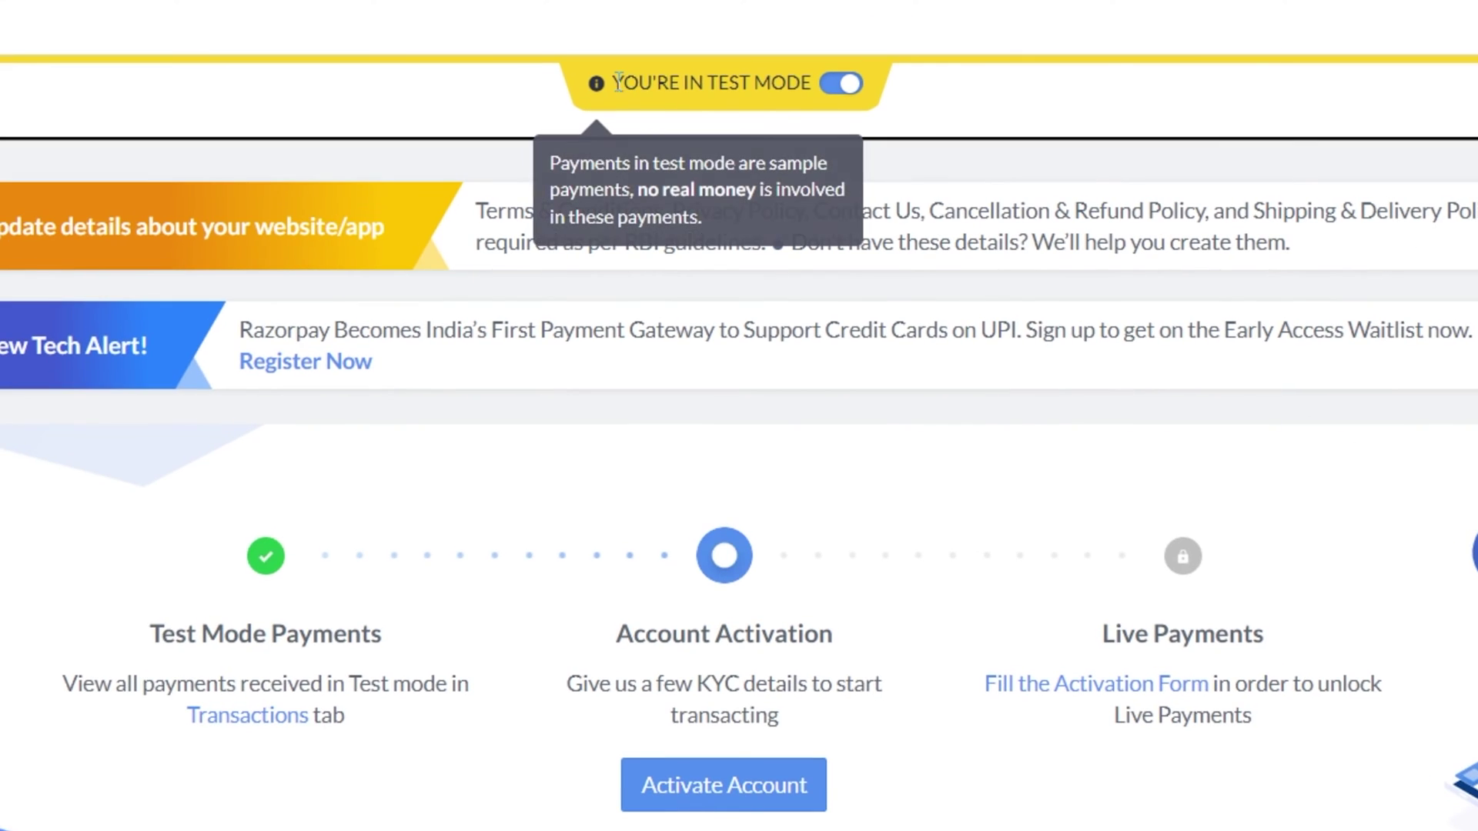
# - Confirm the dashboard is in test mode, then go to the Razorpay account settings
pyautogui.moveTo(611, 83); pyautogui.dragTo(801, 84)
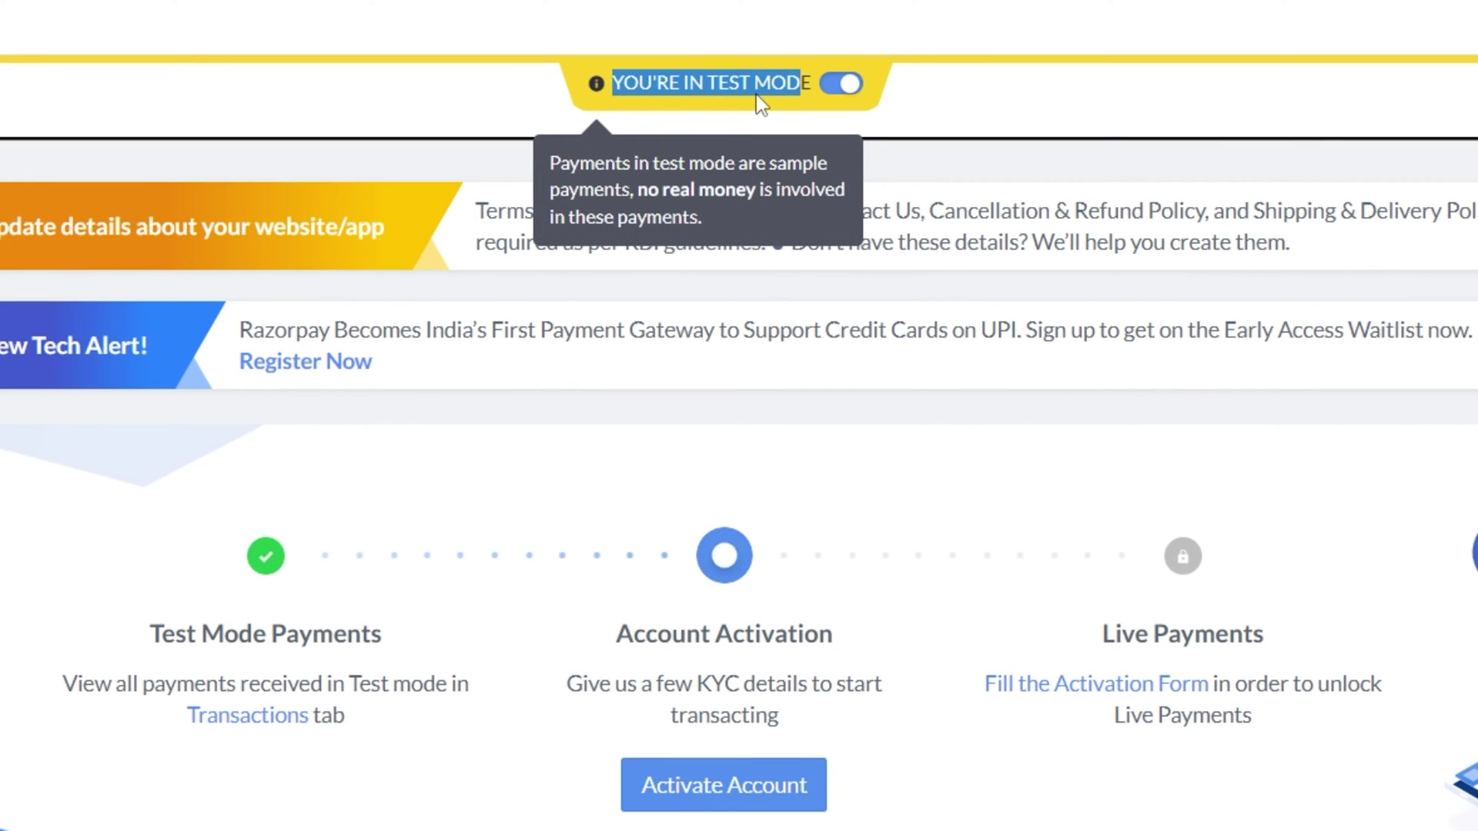
pyautogui.click(946, 125)
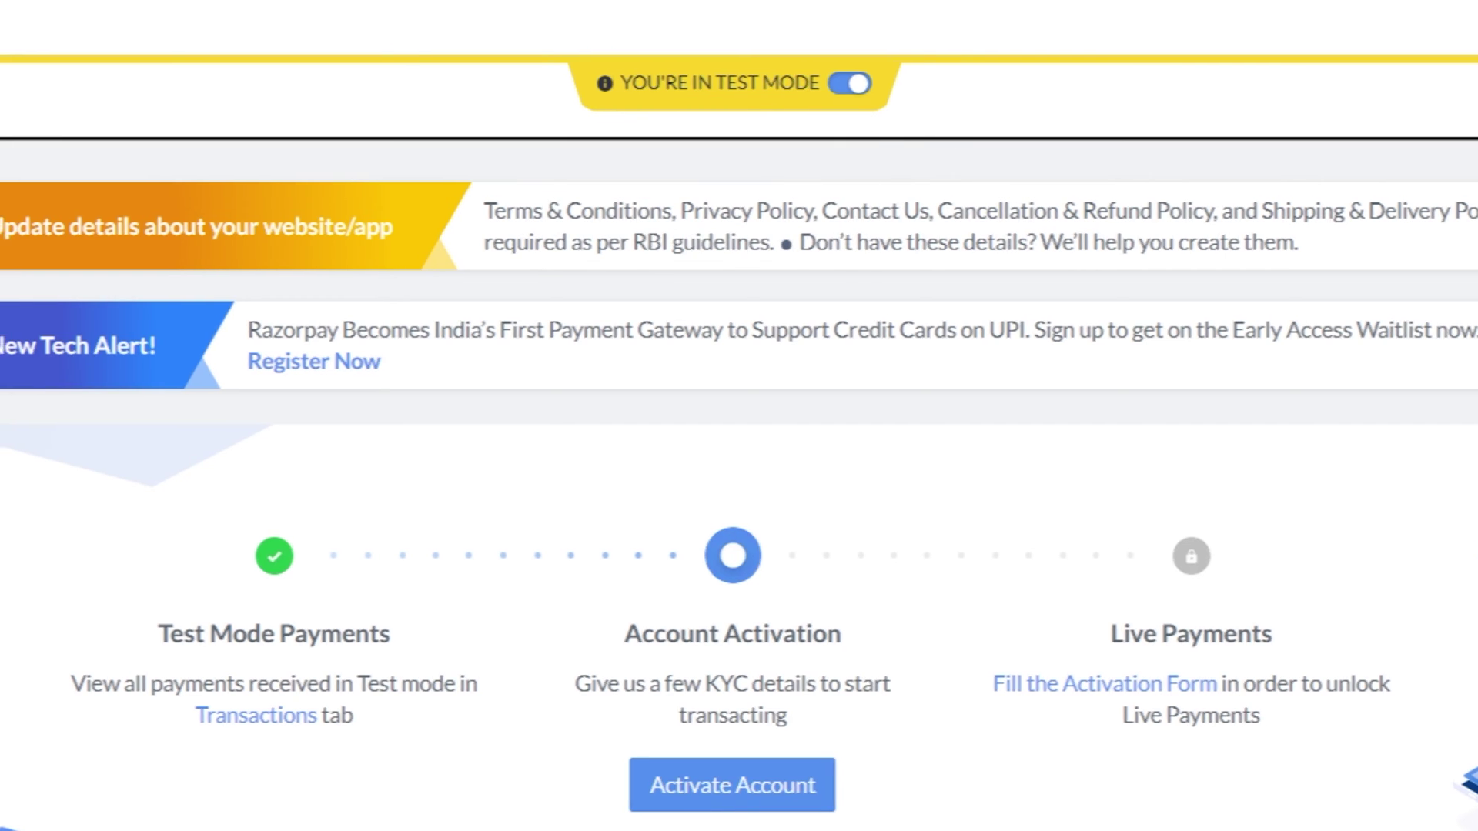
pyautogui.click(129, 546)
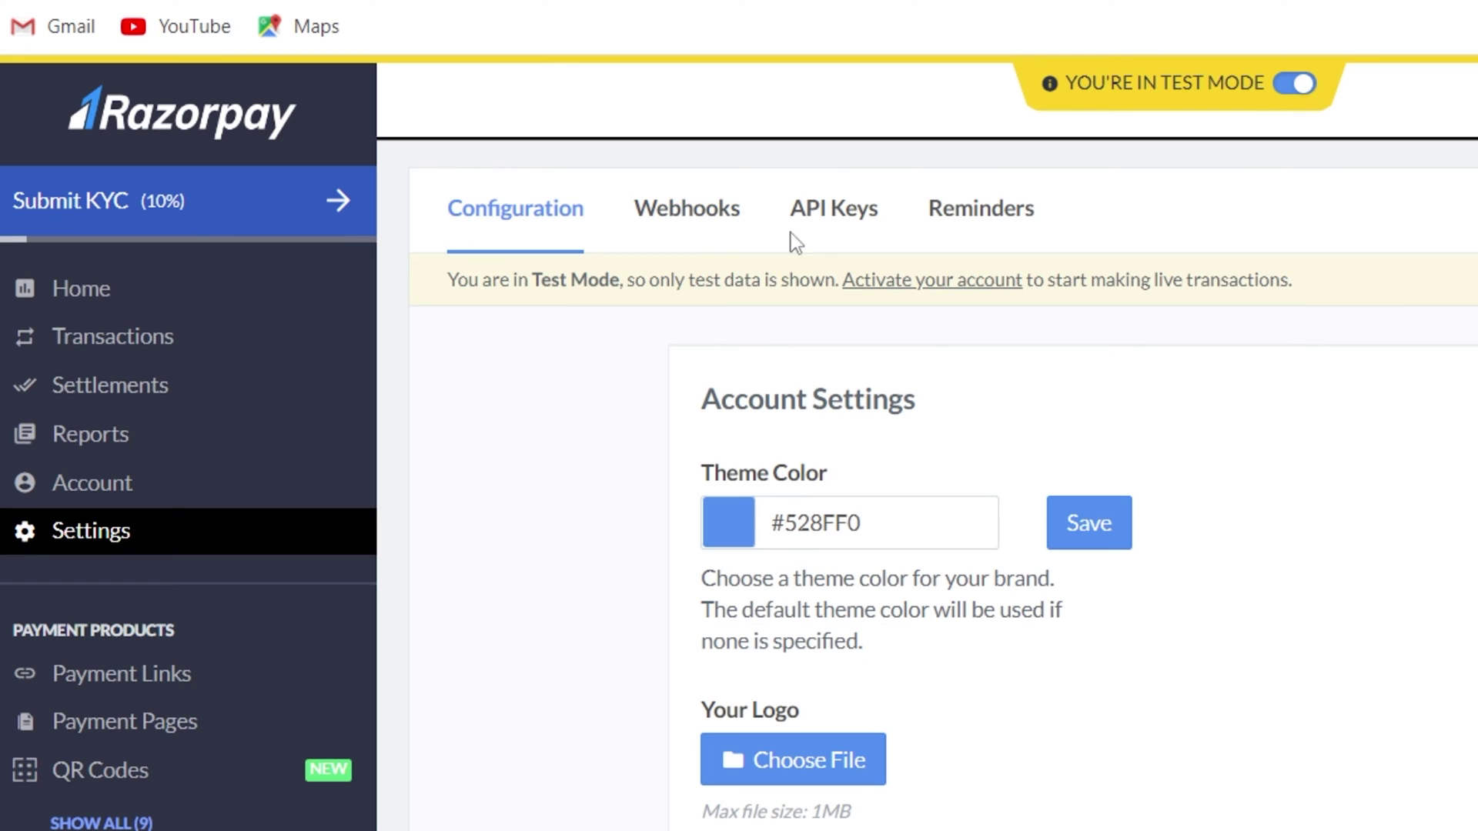
# - On the API Keys page, start regenerating the existing test key
pyautogui.click(828, 219)
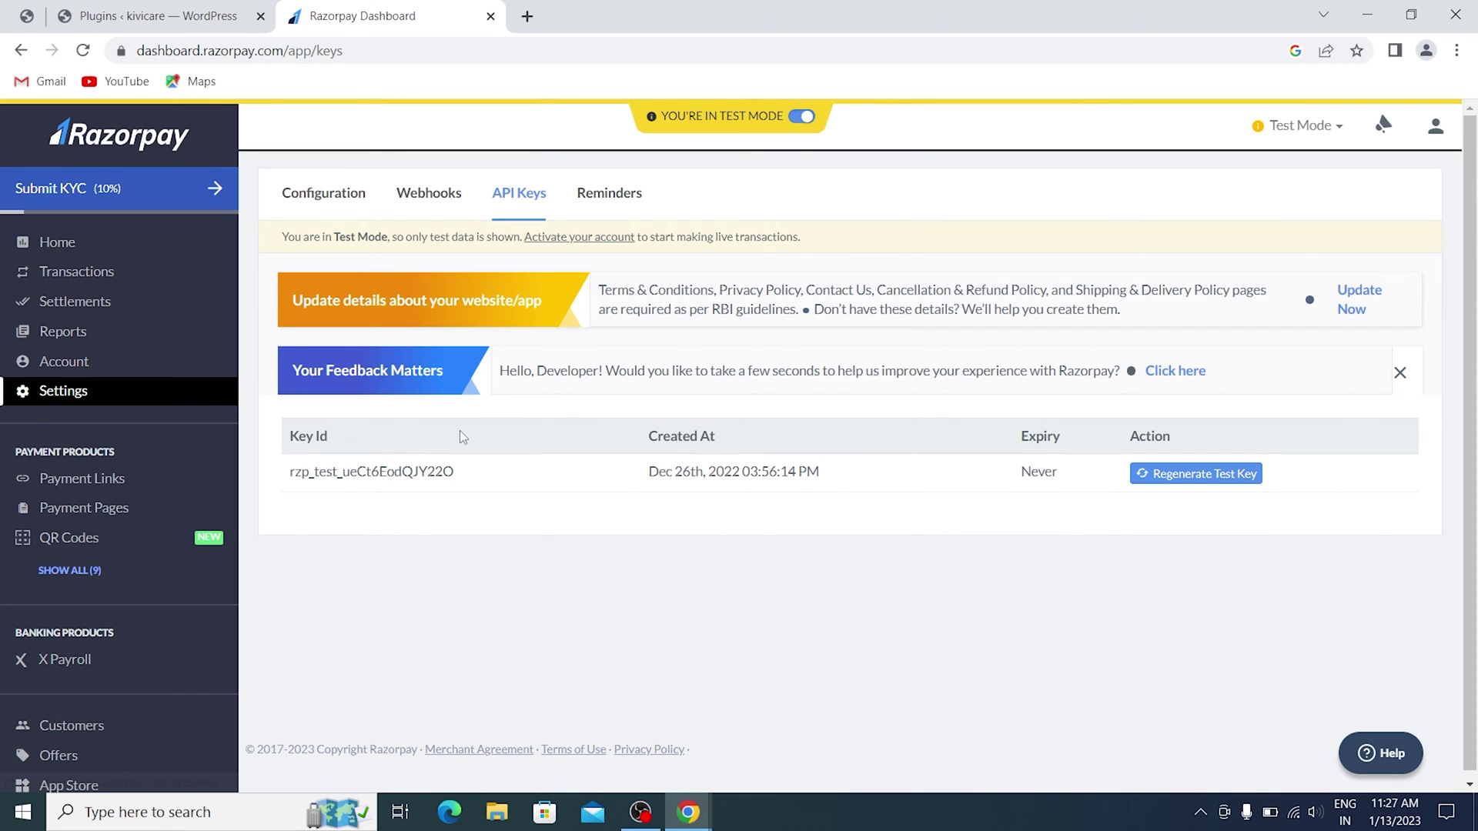
pyautogui.click(1163, 475)
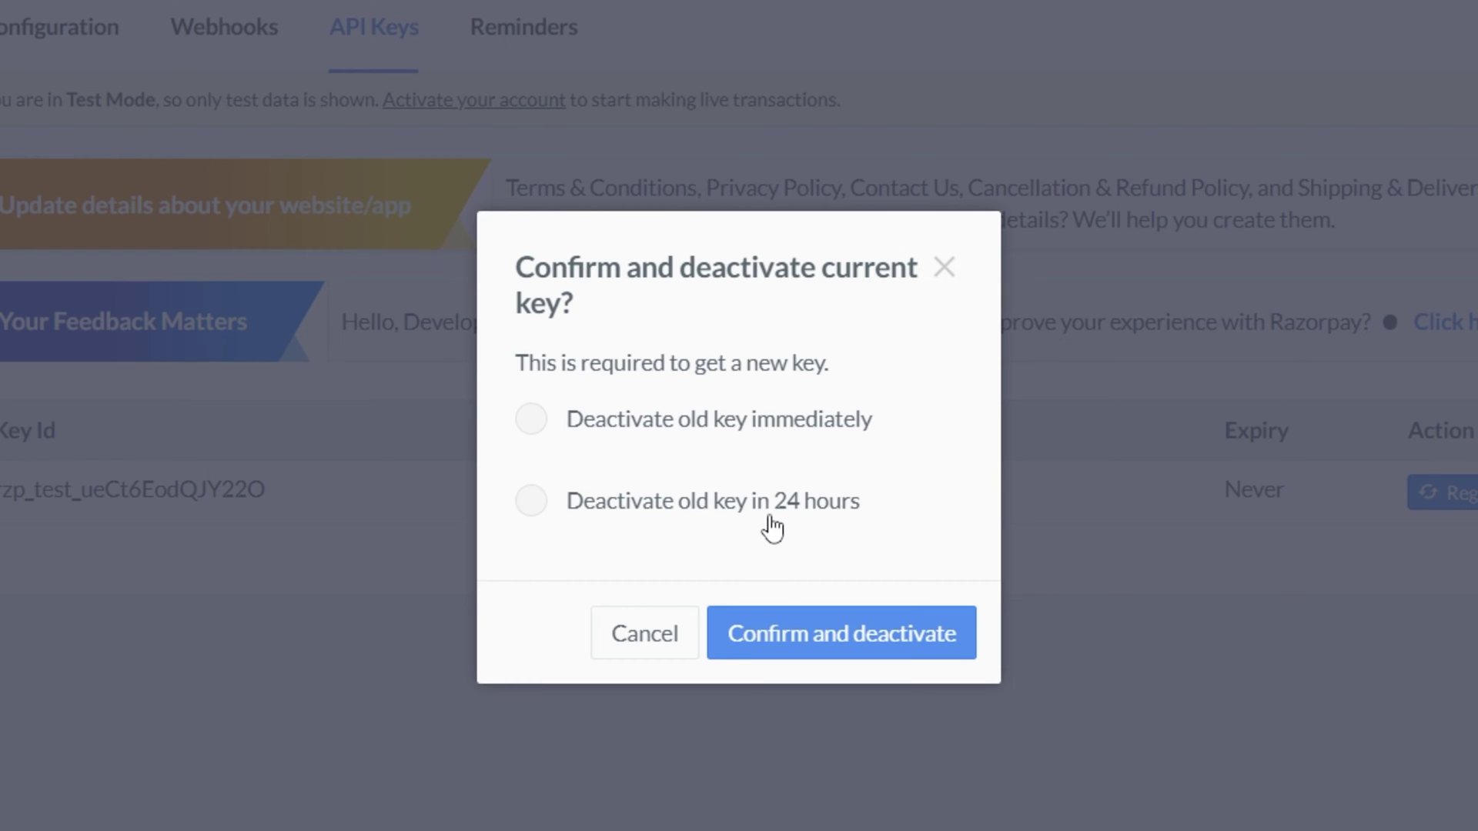
# - Generate a new test key with the old key deactivating in 24 hours and download its details
pyautogui.click(727, 508)
pyautogui.click(827, 634)
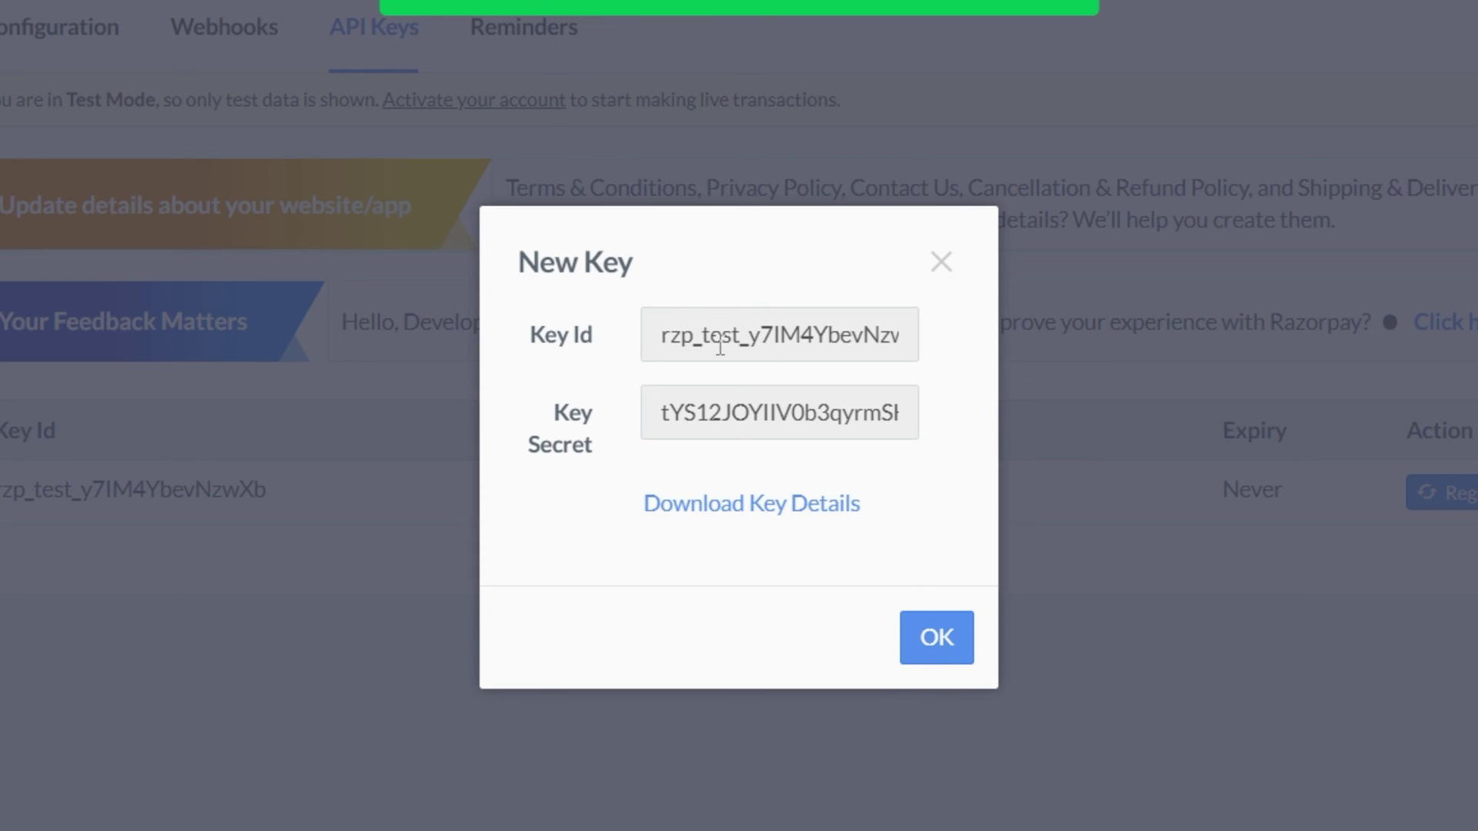
pyautogui.click(782, 506)
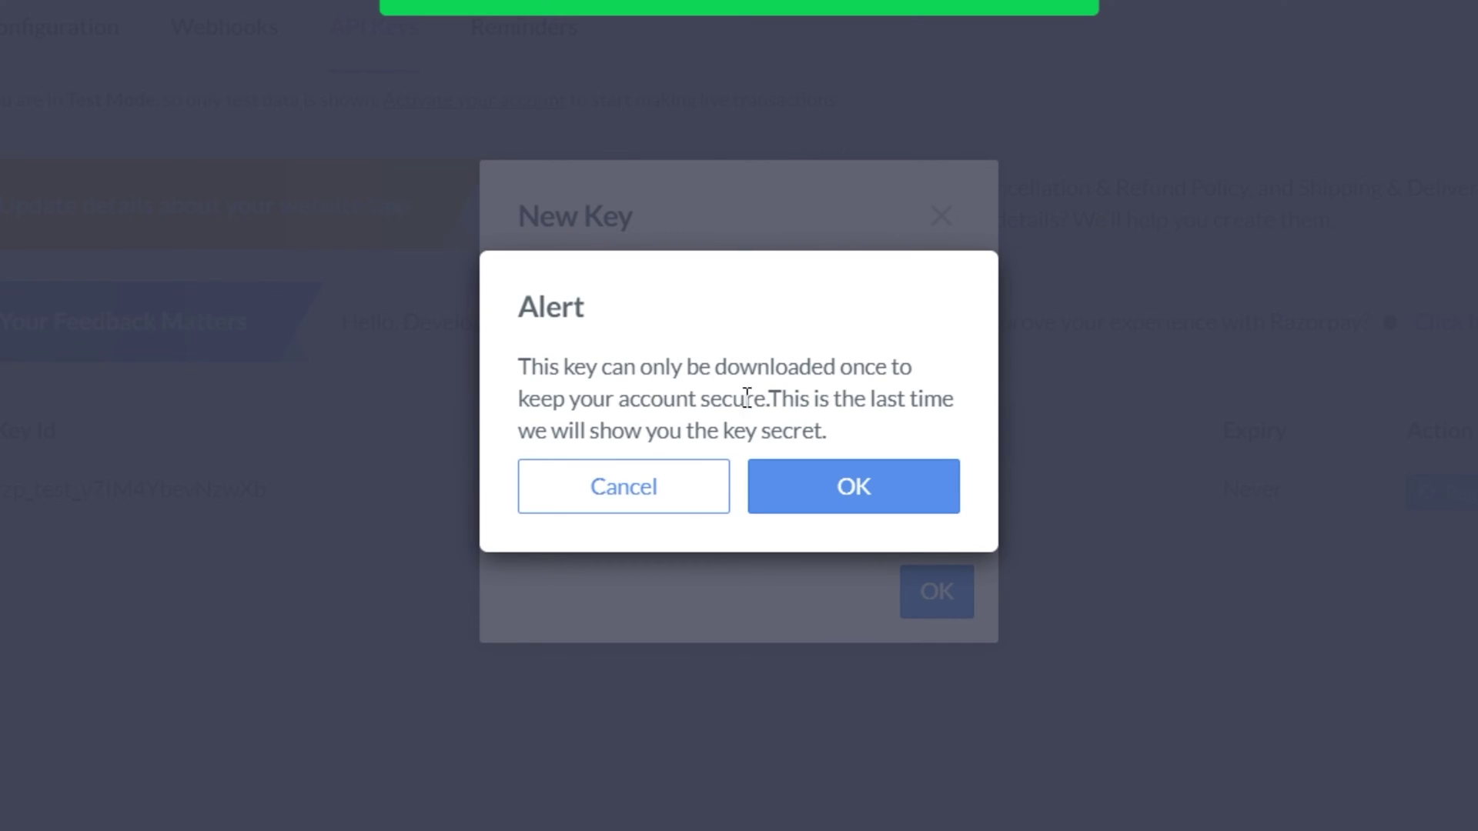
# - Acknowledge the one-time download warning and return to the WordPress plugins list
pyautogui.moveTo(637, 404); pyautogui.dragTo(919, 393)
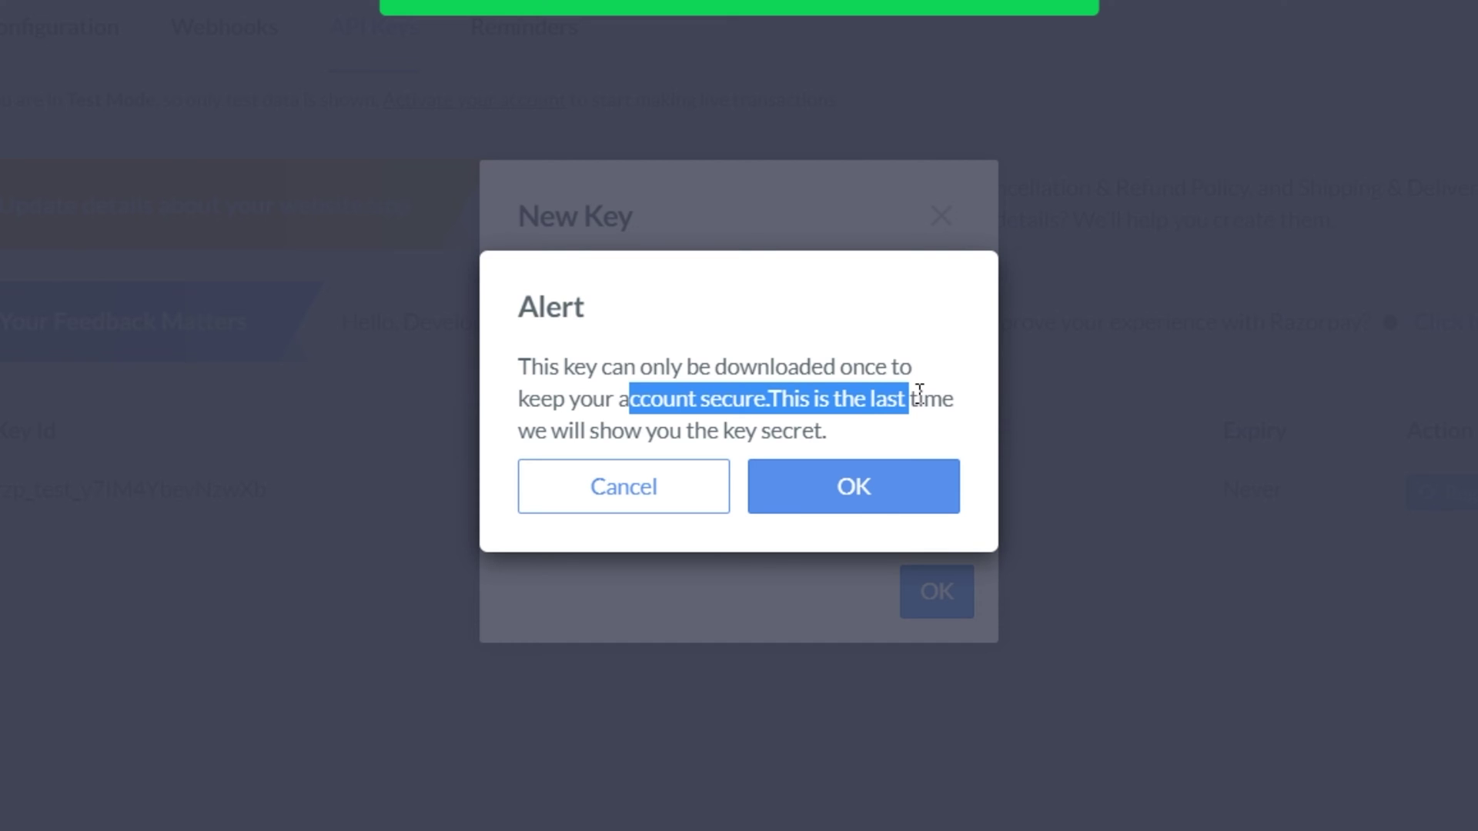
pyautogui.moveTo(919, 392); pyautogui.dragTo(933, 392)
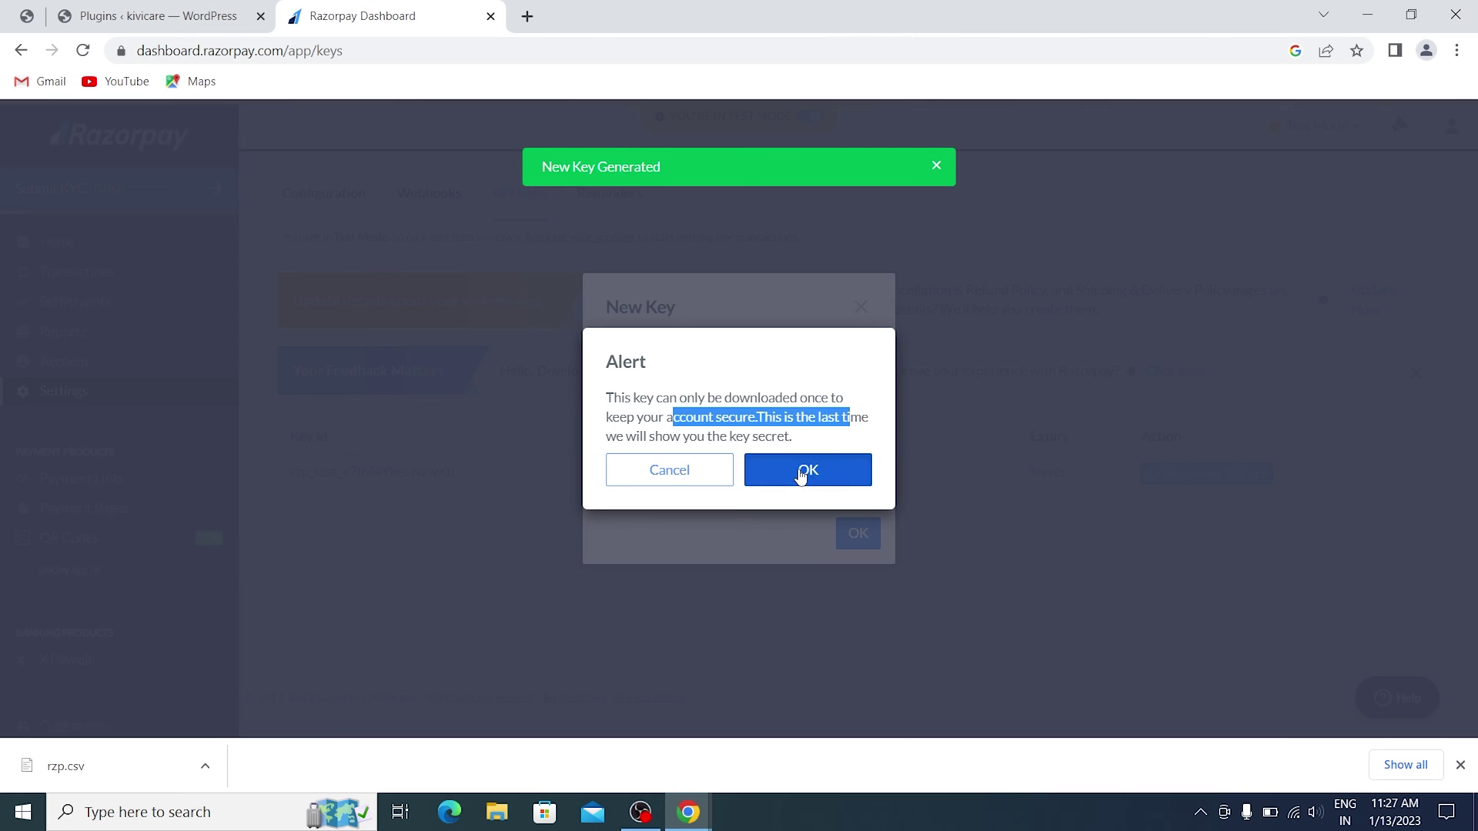
pyautogui.click(803, 471)
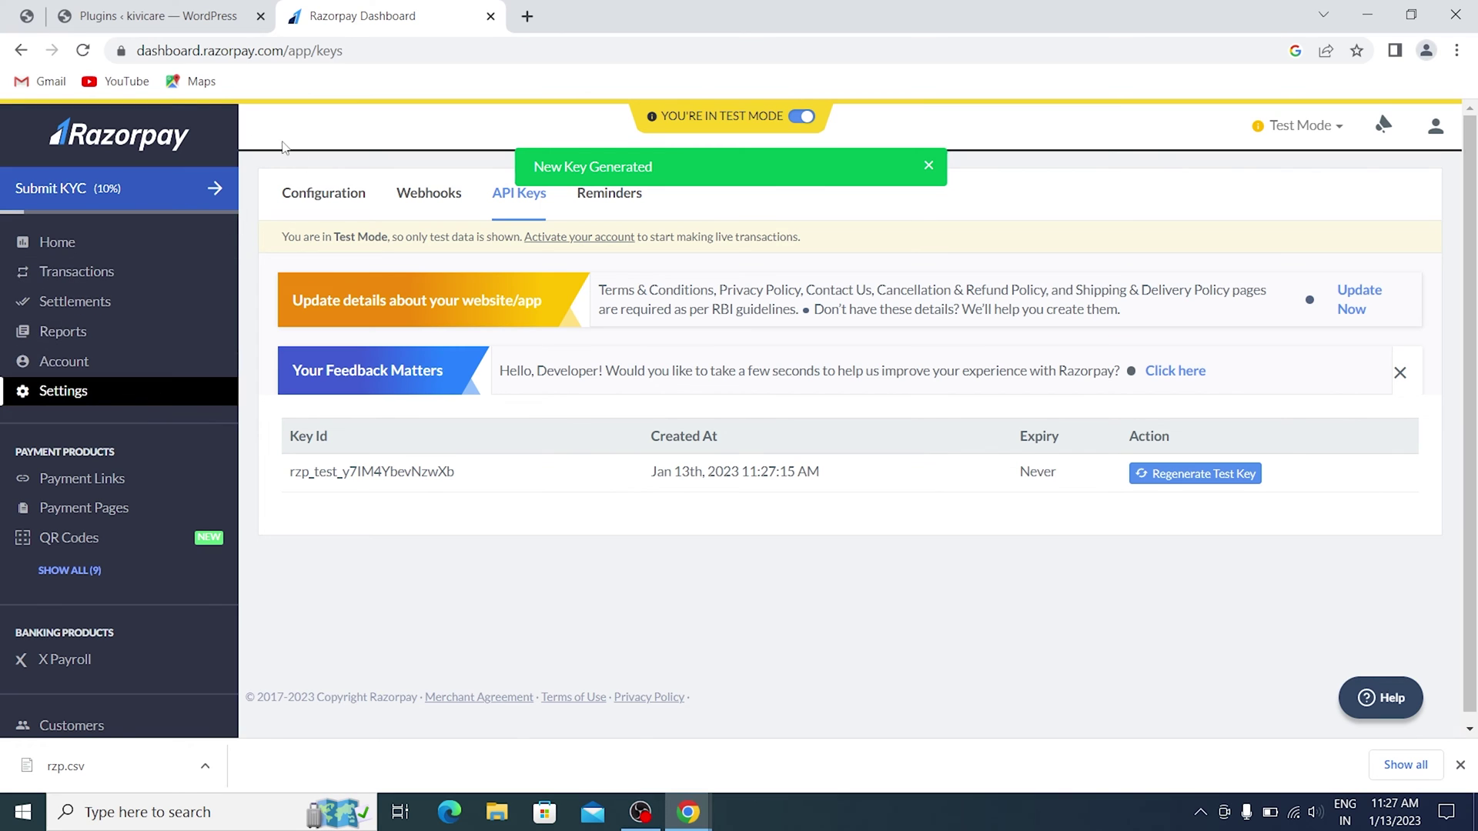
pyautogui.click(211, 19)
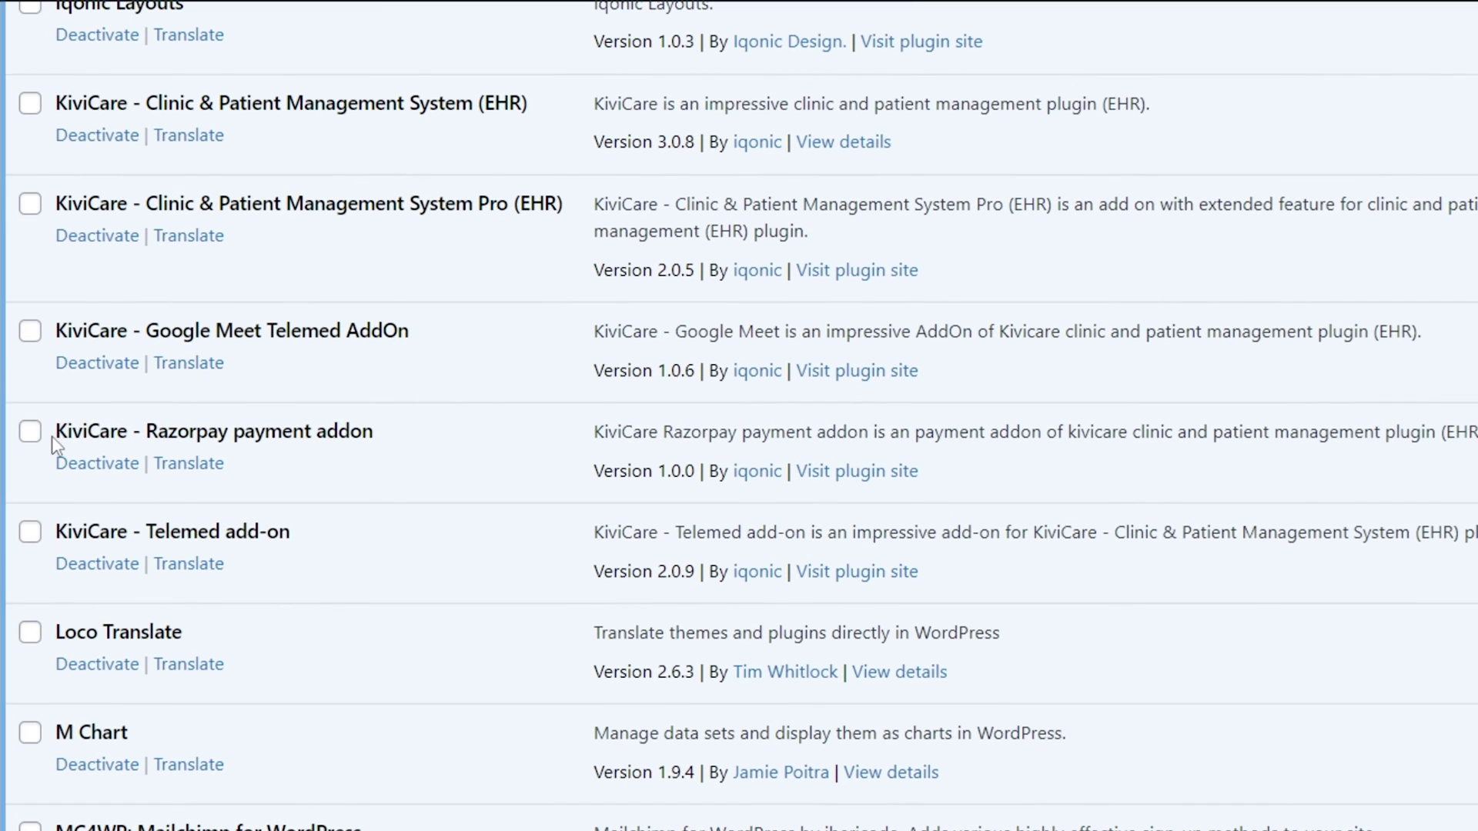
# - Locate the 'KiviCare - Razorpay payment addon' among the installed plugins
pyautogui.moveTo(52, 434); pyautogui.dragTo(387, 435)
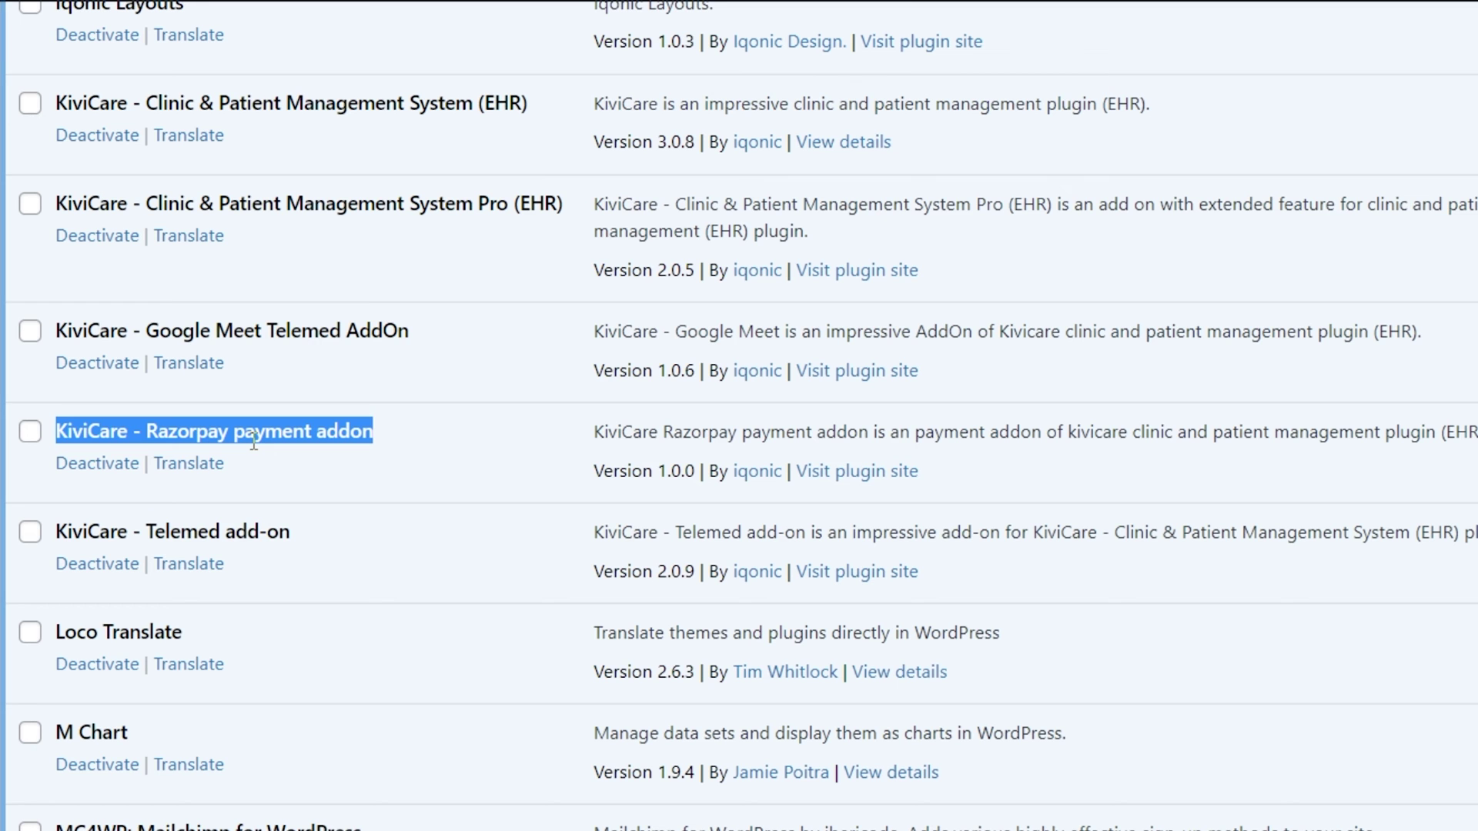
pyautogui.scroll(10, 255, 443)
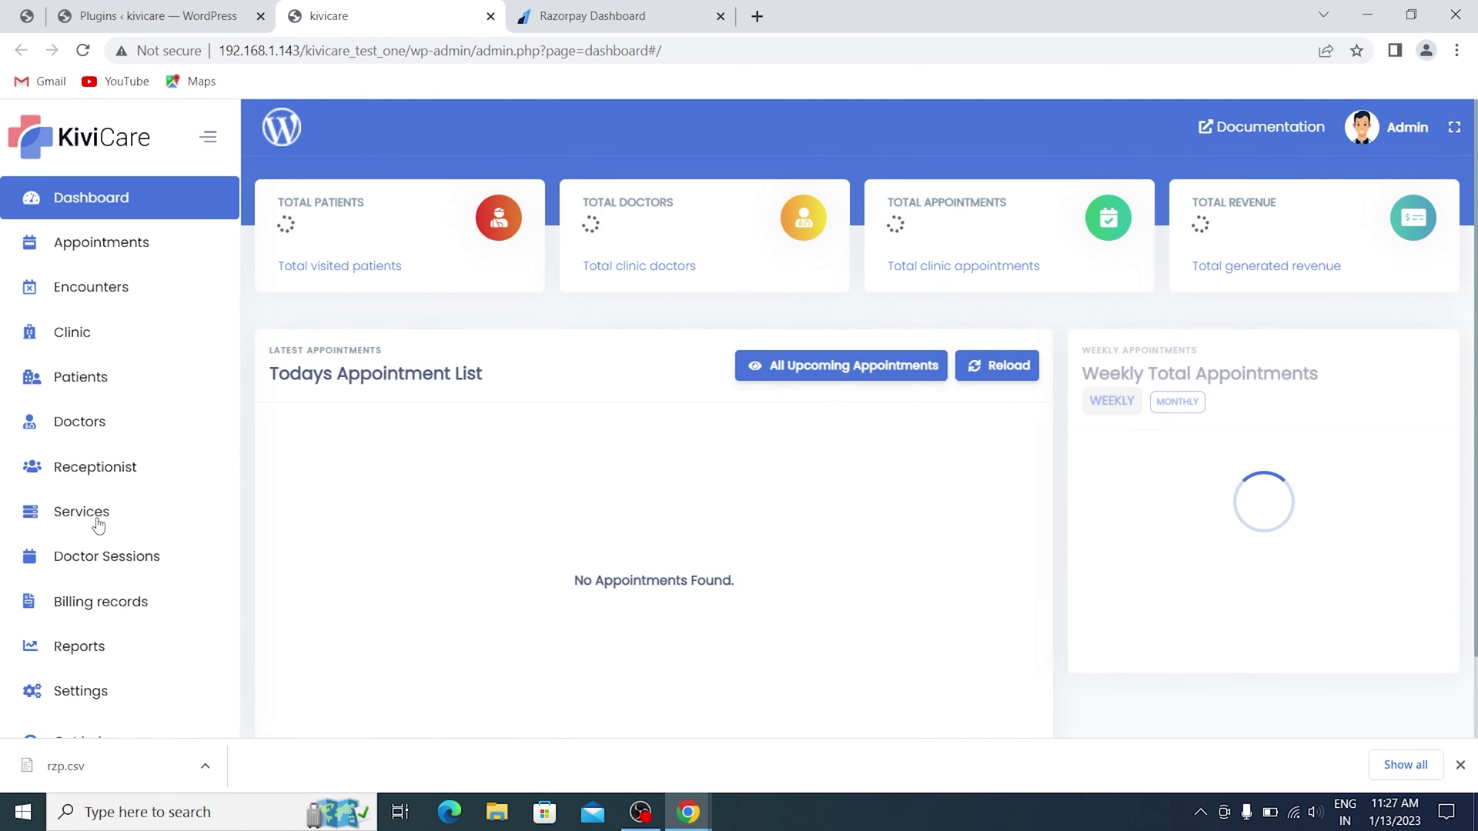
# - In KiviCare Settings > Payment, turn off the WooCommerce payment gateway
pyautogui.click(85, 624)
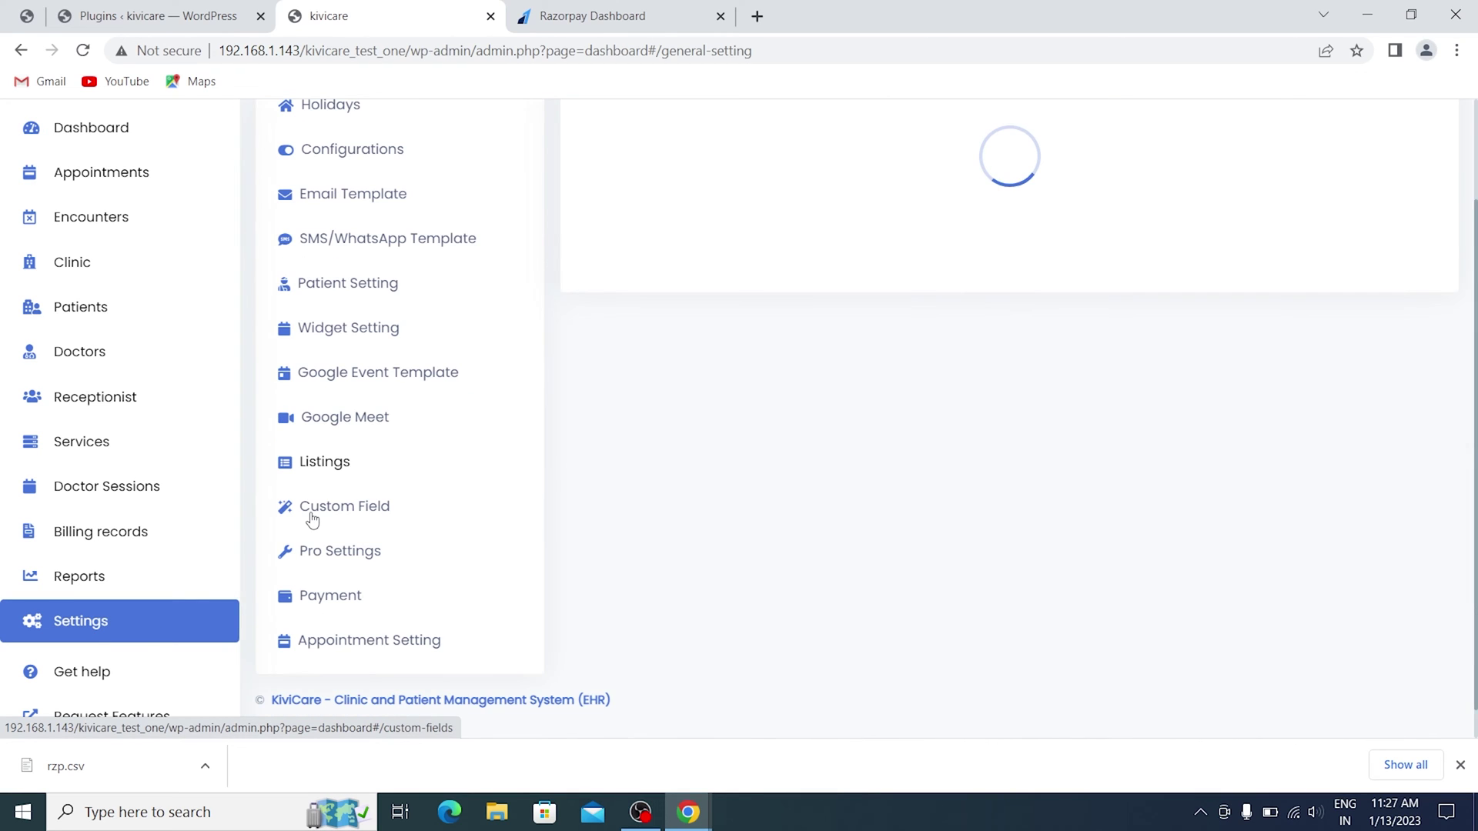
pyautogui.scroll(-2, 311, 519)
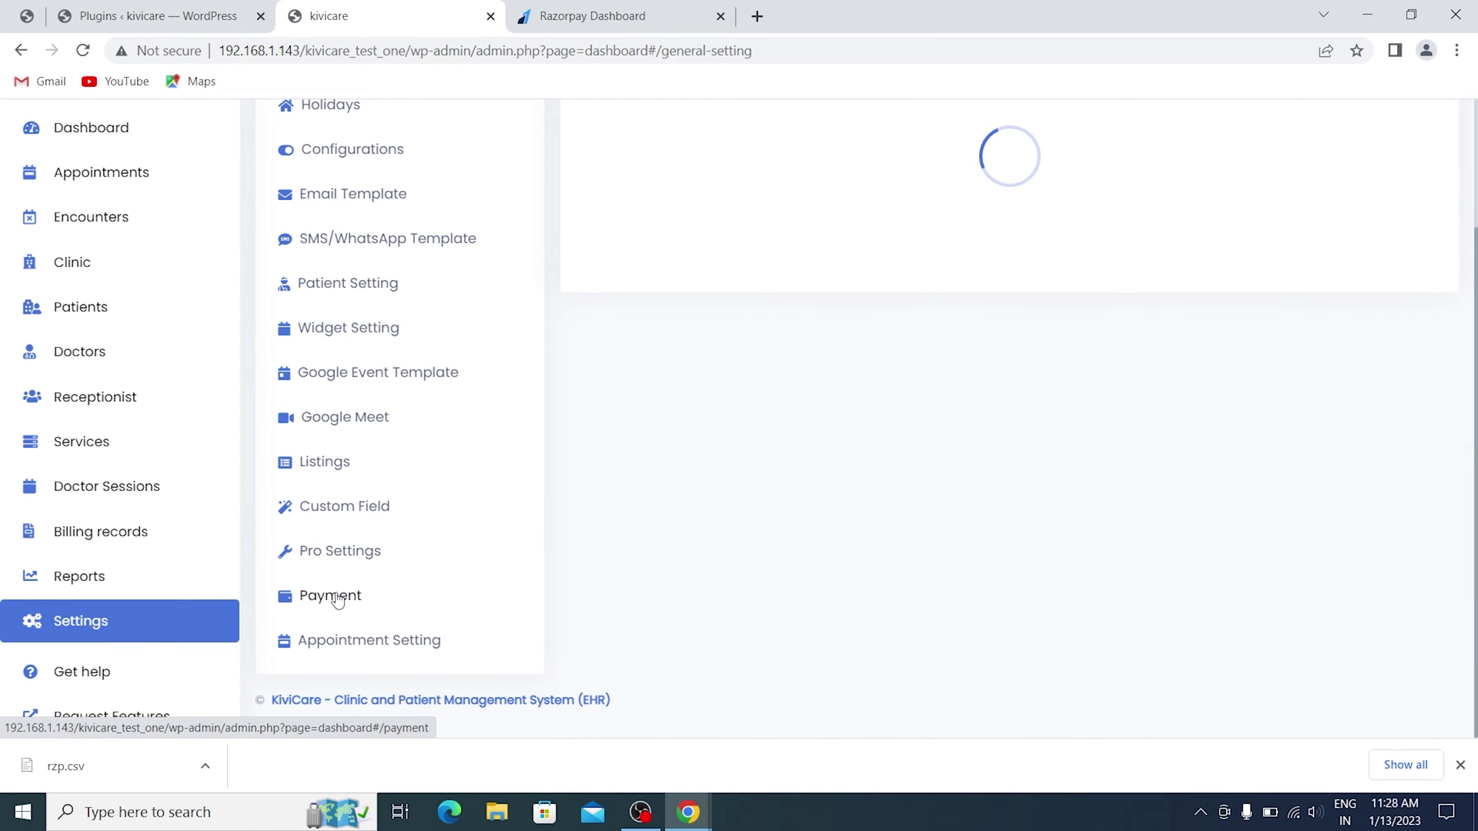
pyautogui.click(336, 599)
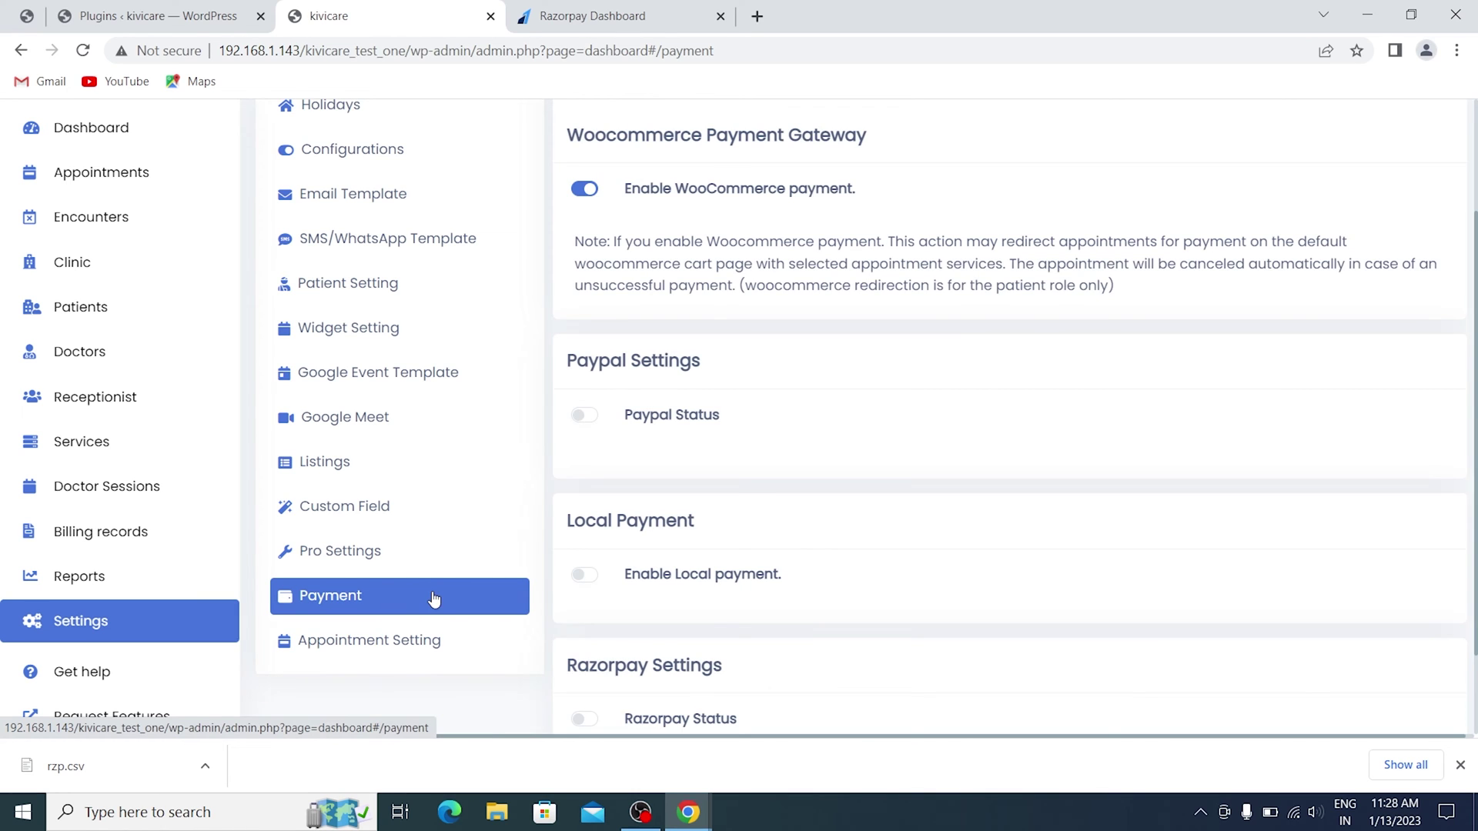
pyautogui.scroll(2, 844, 418)
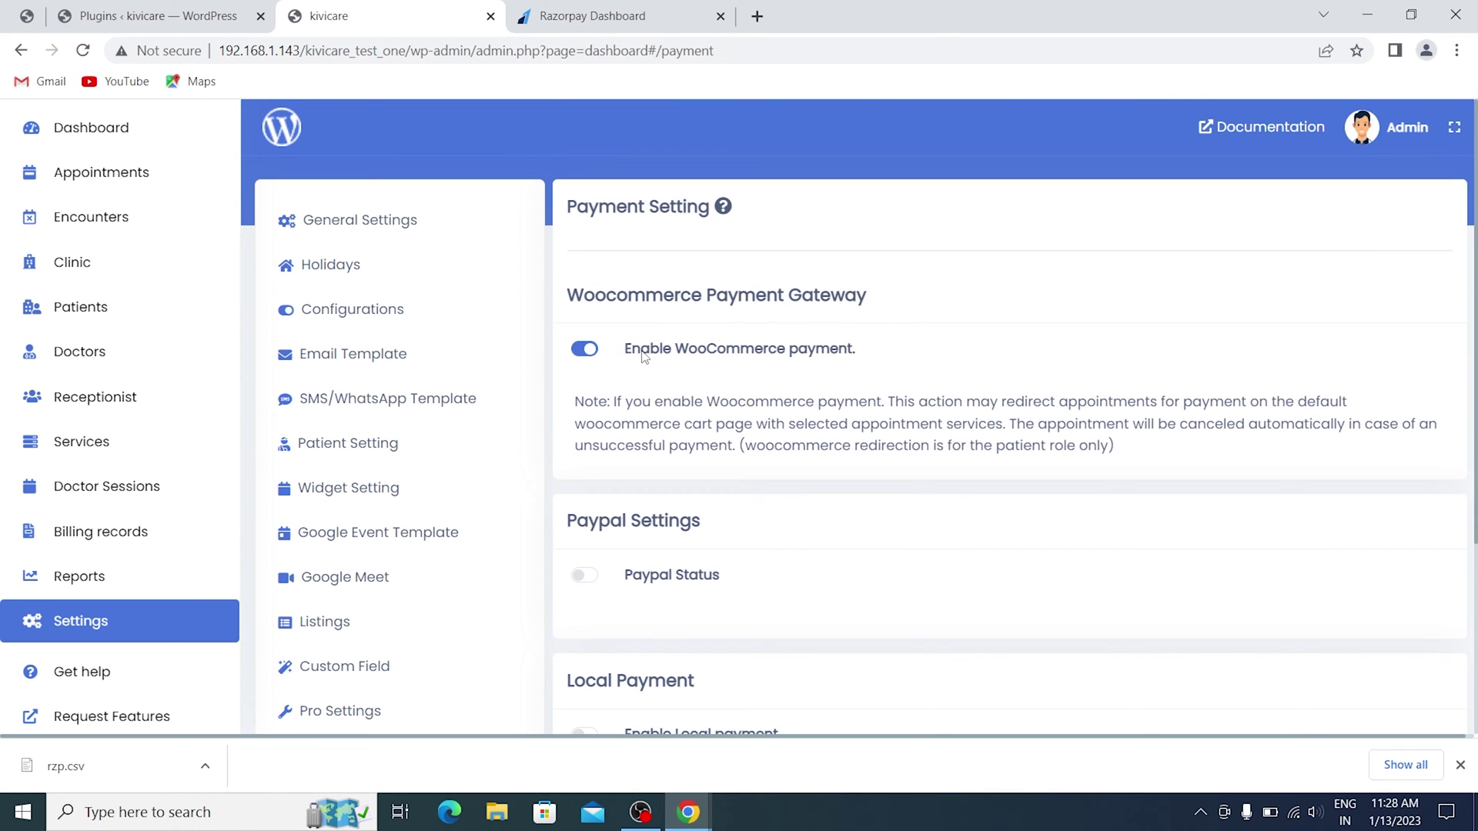
pyautogui.click(584, 348)
pyautogui.scroll(-3, 707, 381)
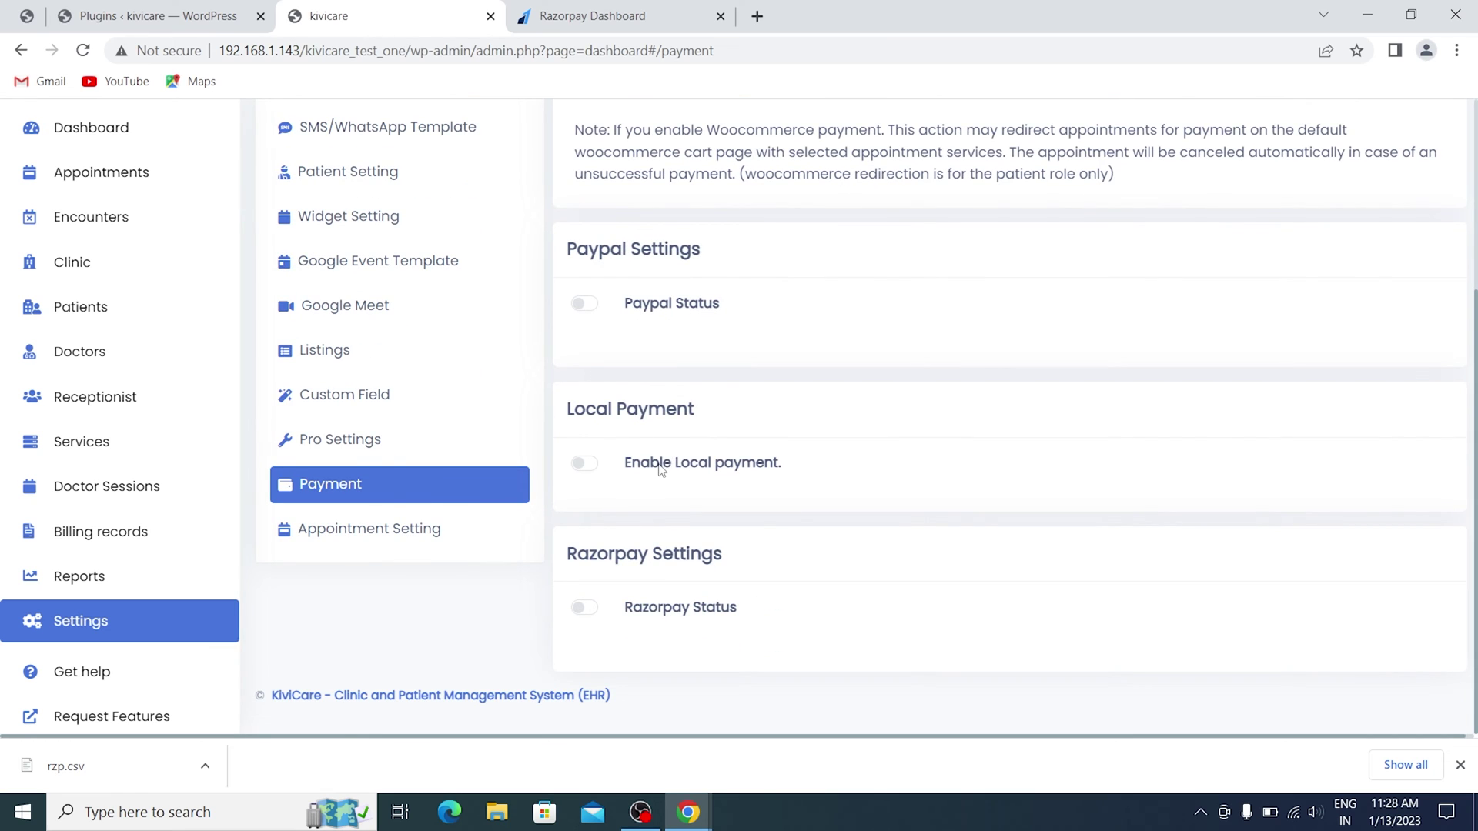
# - Enable the Razorpay payment gateway after reviewing the gateway warning
pyautogui.click(578, 608)
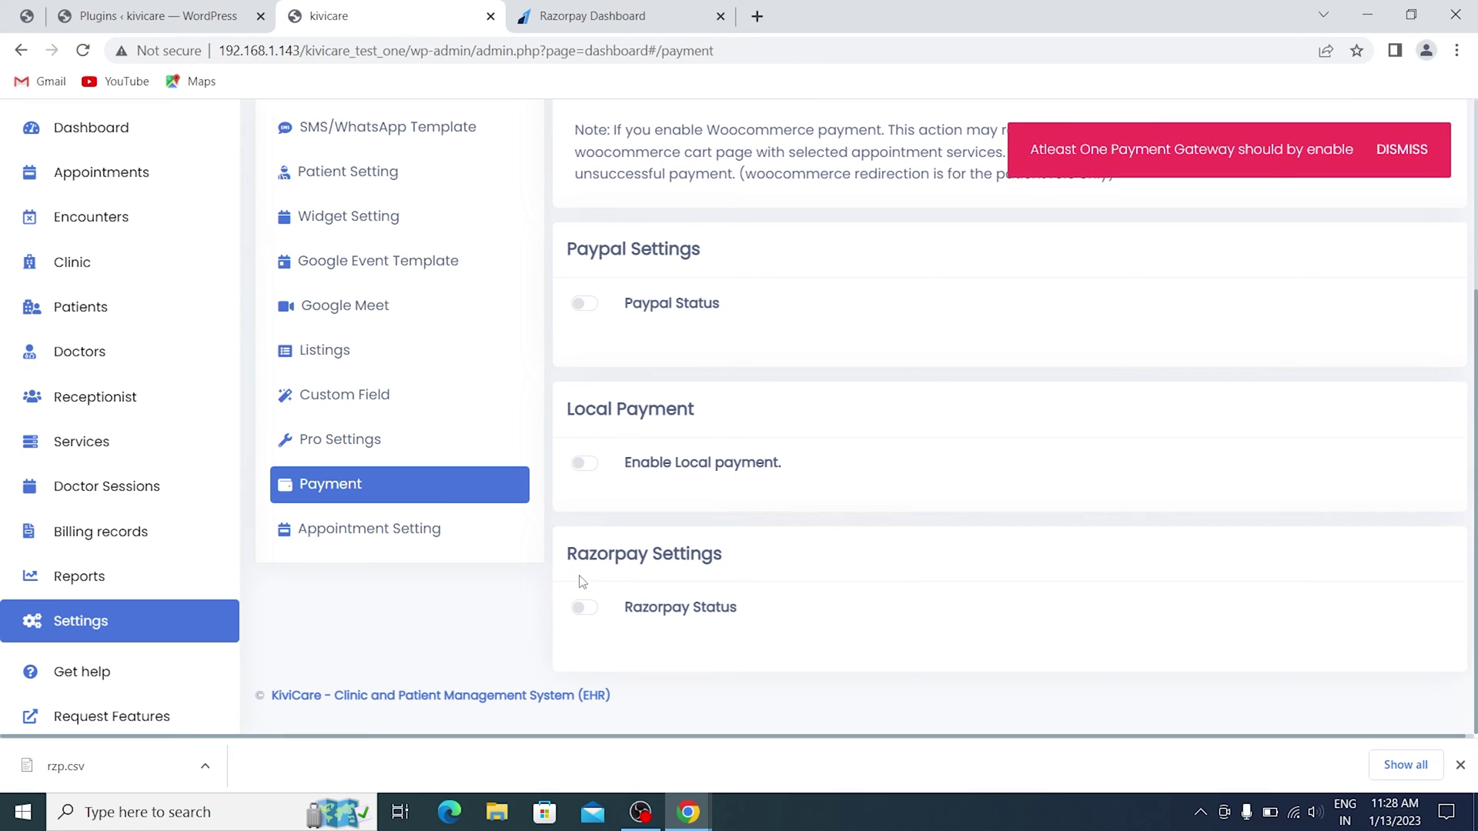
pyautogui.moveTo(570, 558); pyautogui.dragTo(693, 557)
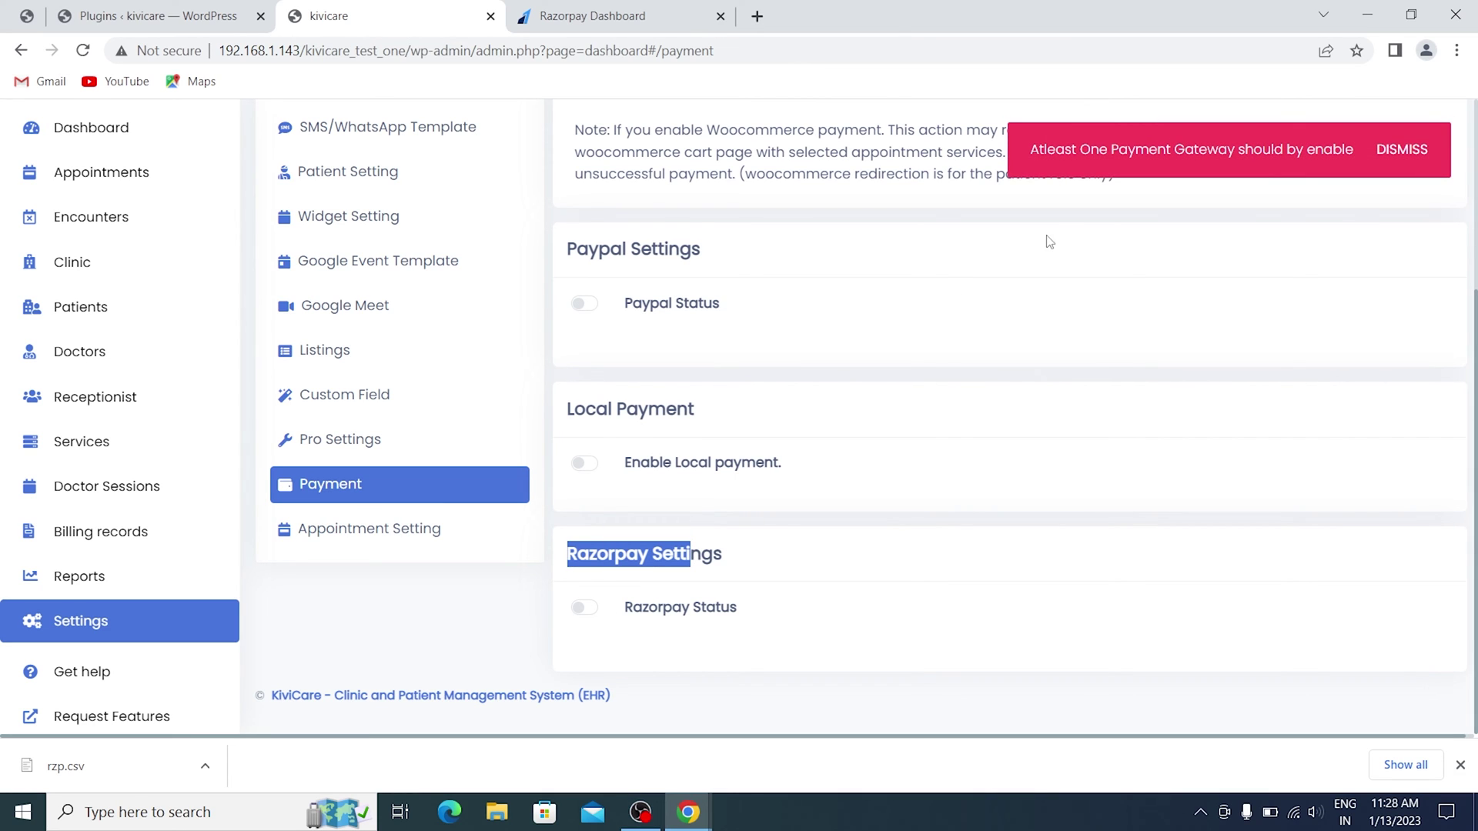
pyautogui.moveTo(1030, 151); pyautogui.dragTo(1182, 165)
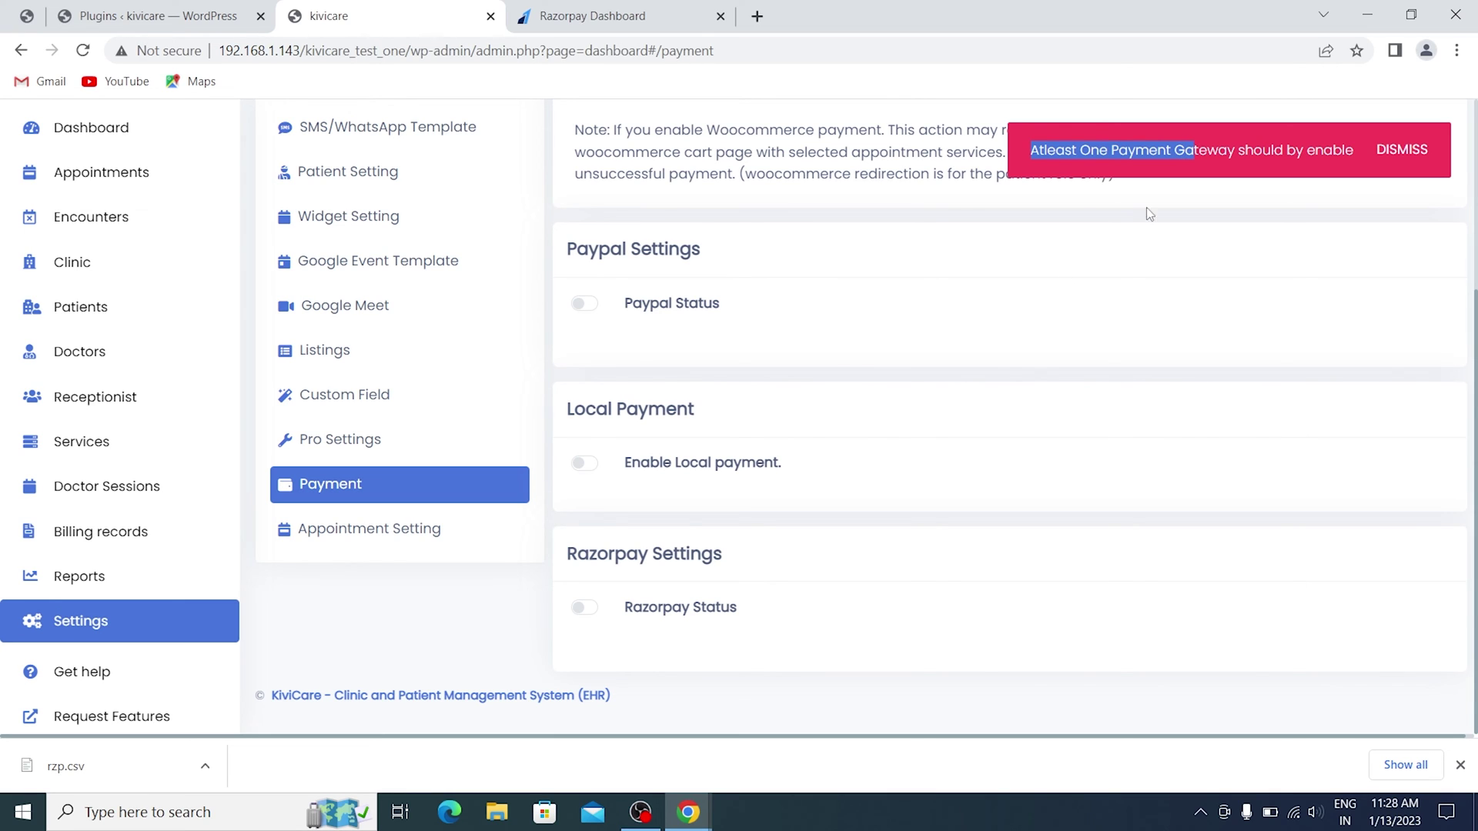
pyautogui.click(584, 611)
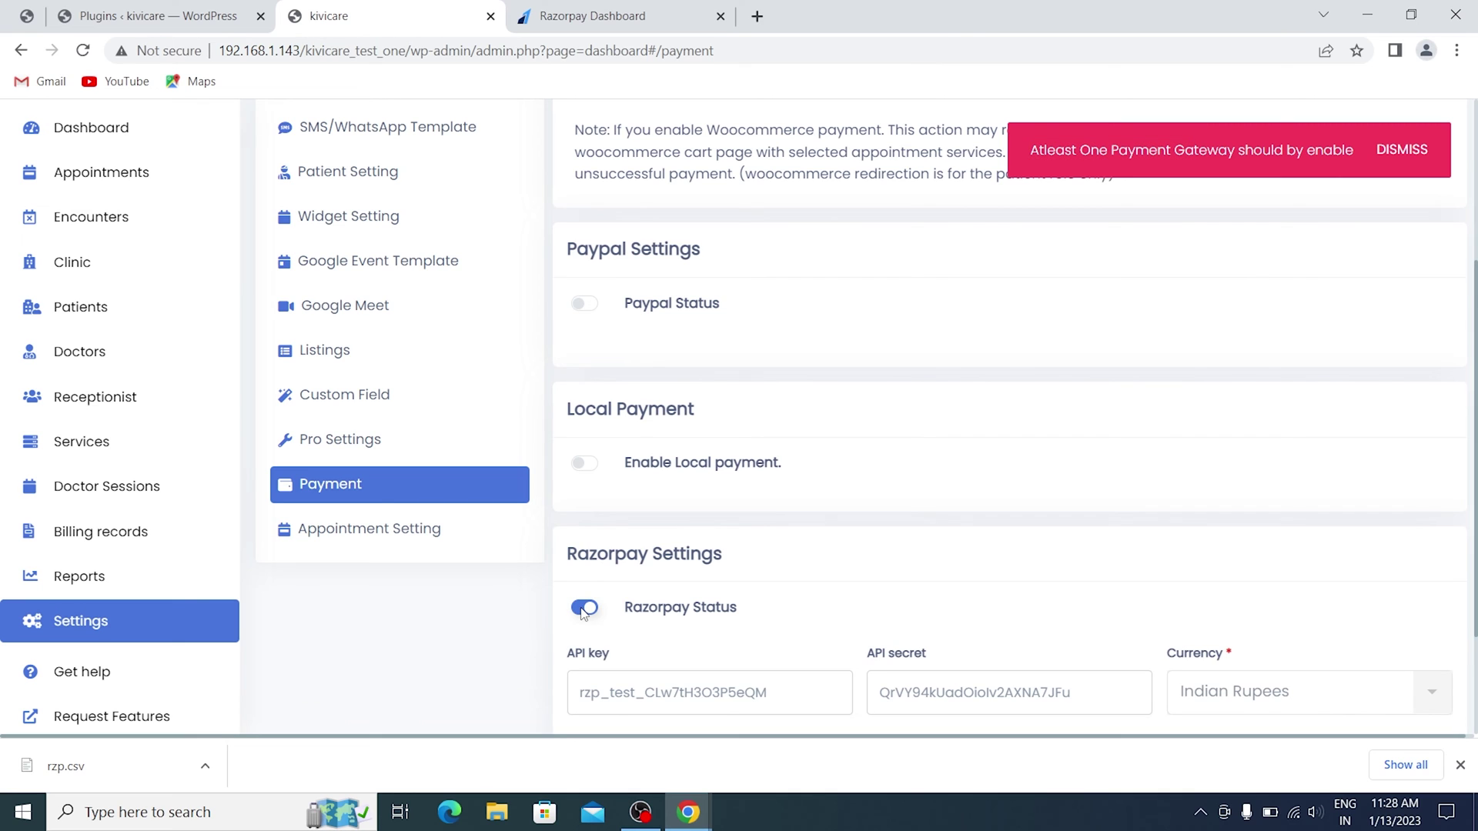
pyautogui.scroll(-2, 924, 471)
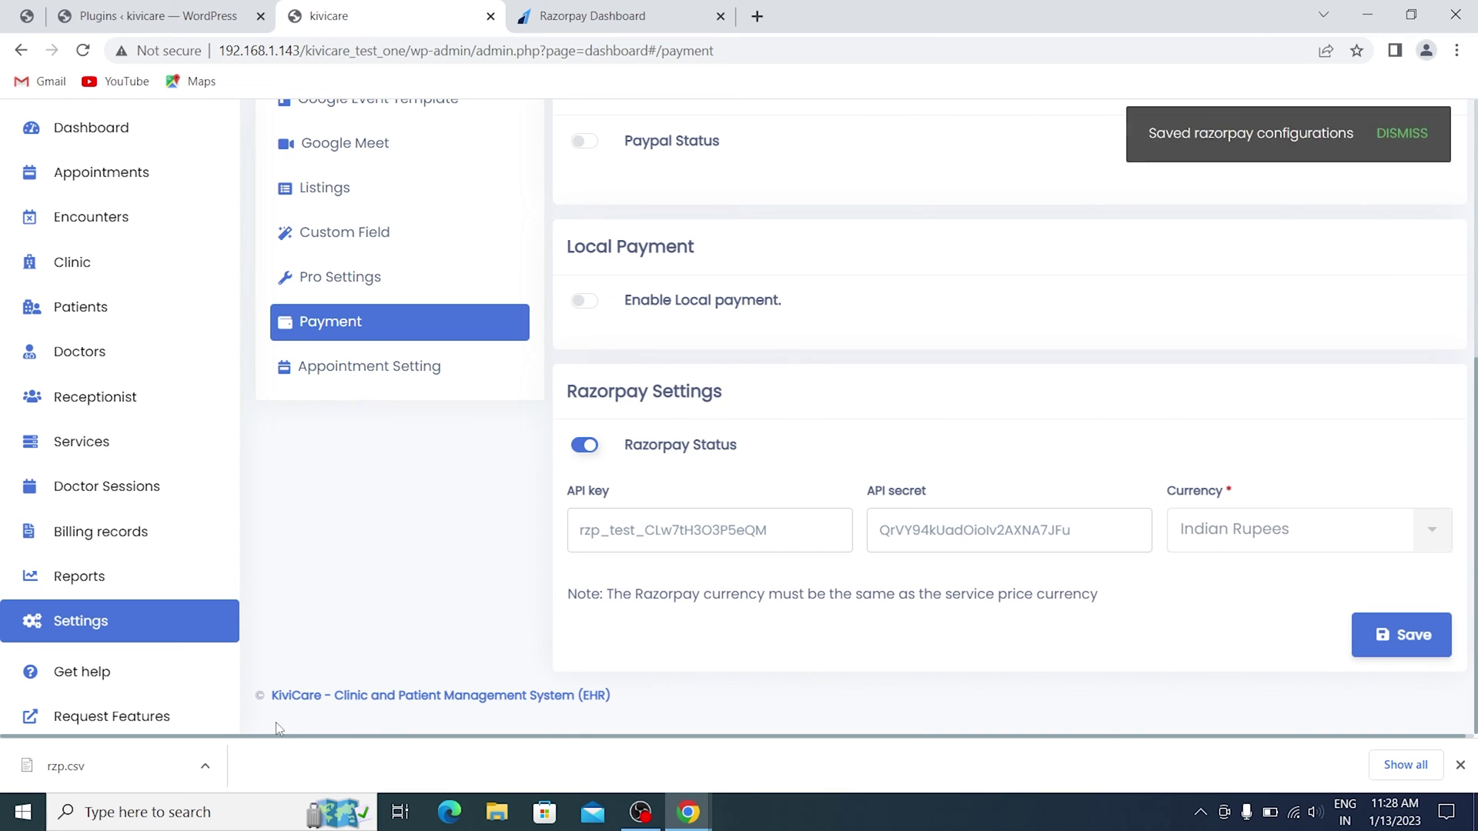
# - Open the downloaded rzp.csv key file from Chrome's download bar
pyautogui.click(93, 769)
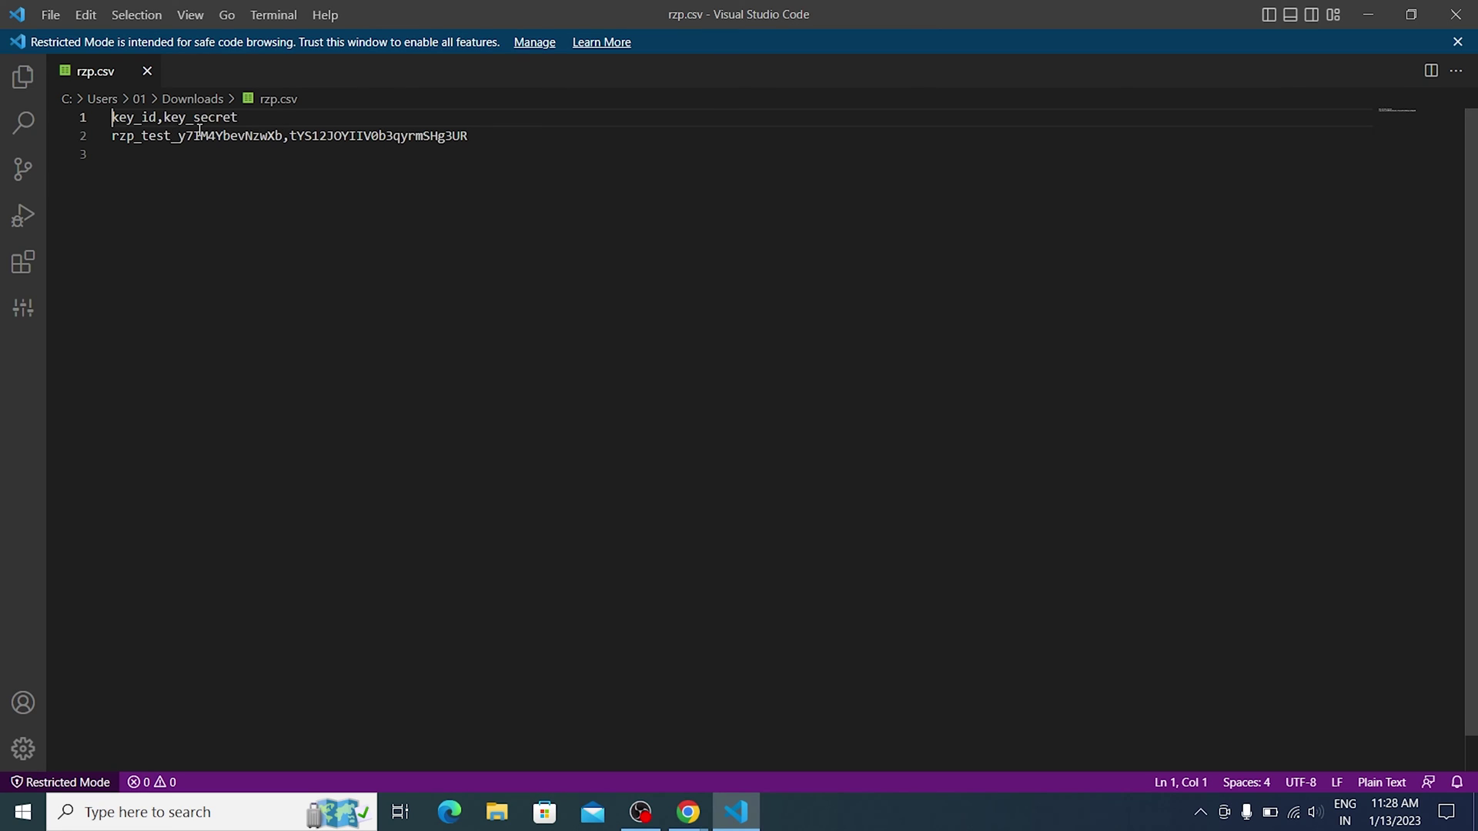
# - Copy the new test key id from rzp.csv into KiviCare's API key field
pyautogui.doubleClick(193, 136)
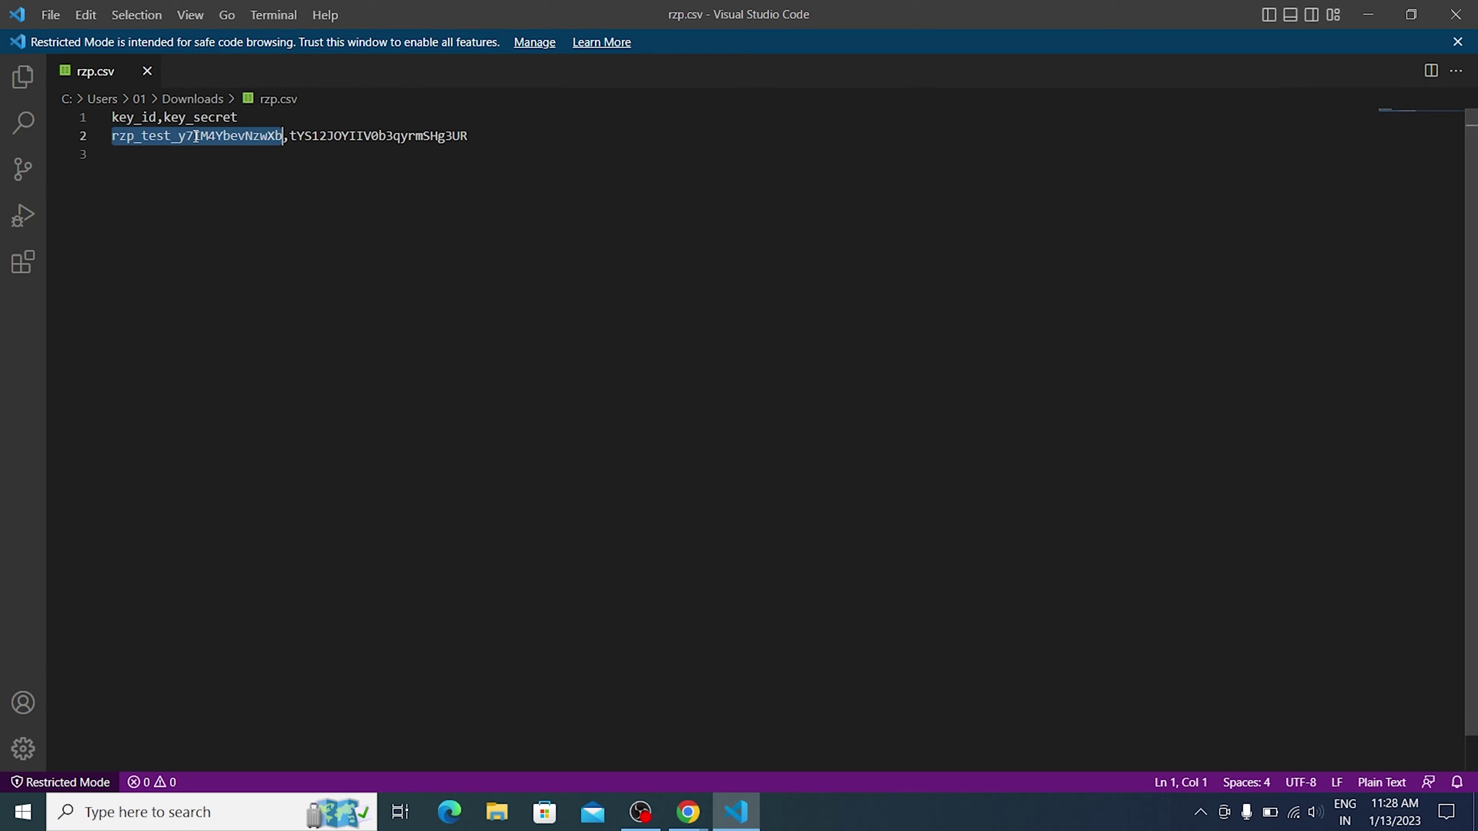
pyautogui.rightClick(195, 135)
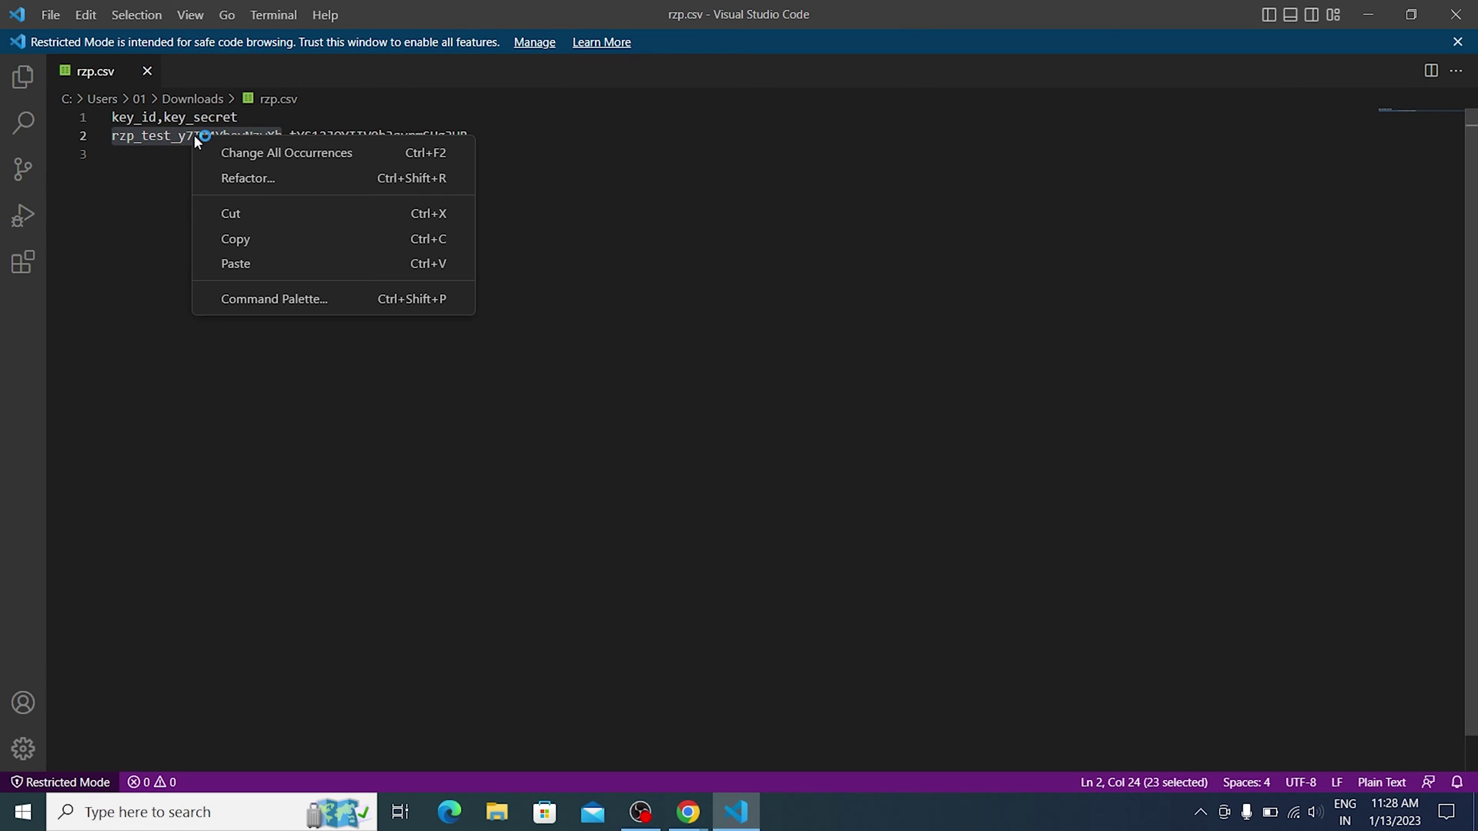
pyautogui.click(250, 229)
pyautogui.hotkey('alt', 'Tab')
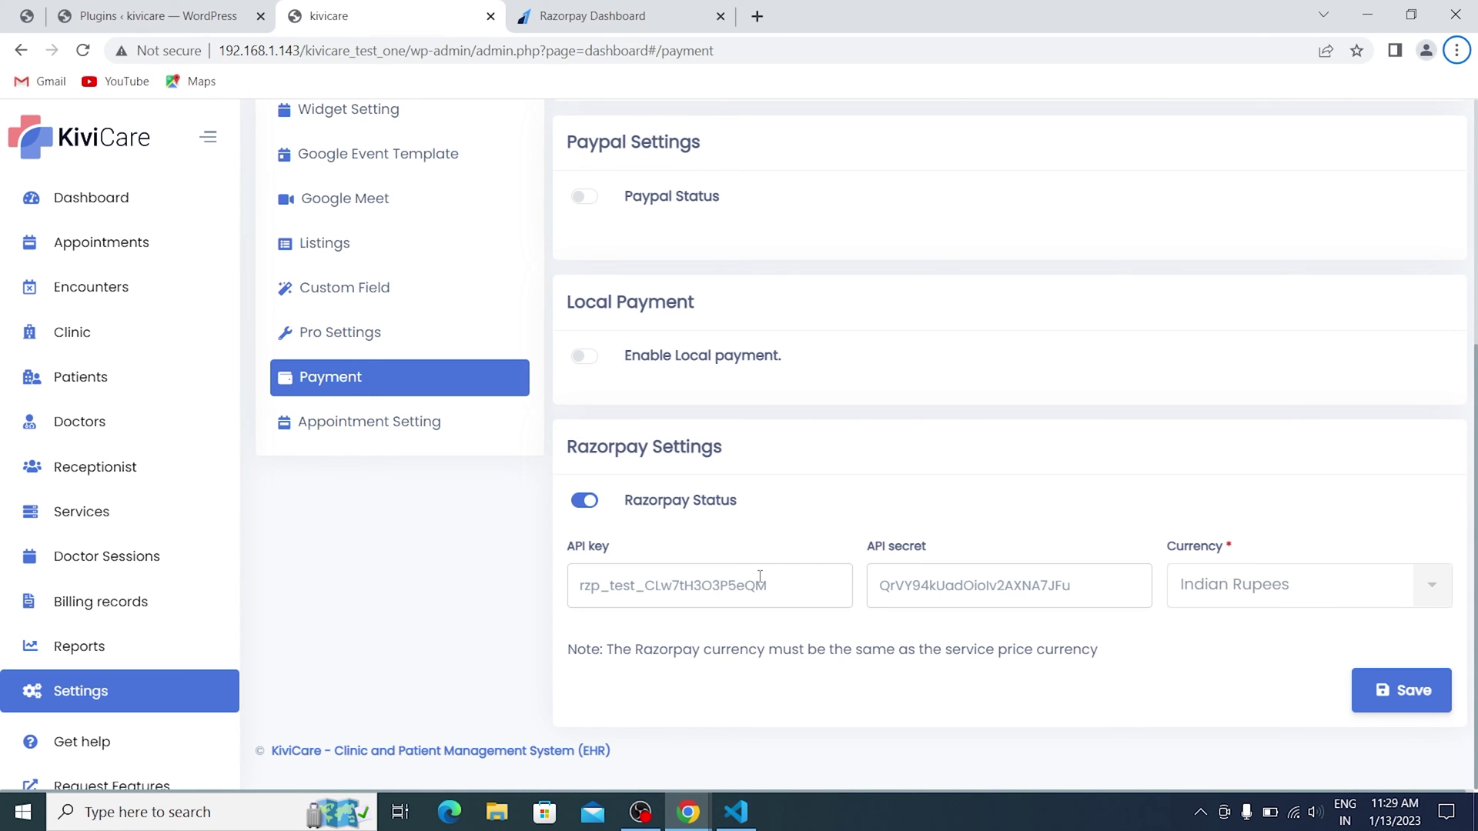
pyautogui.doubleClick(779, 586)
pyautogui.hotkey('ctrl', 'v')
# - Copy the new secret into the API secret field and save the Razorpay keys
pyautogui.hotkey('alt', 'Tab')
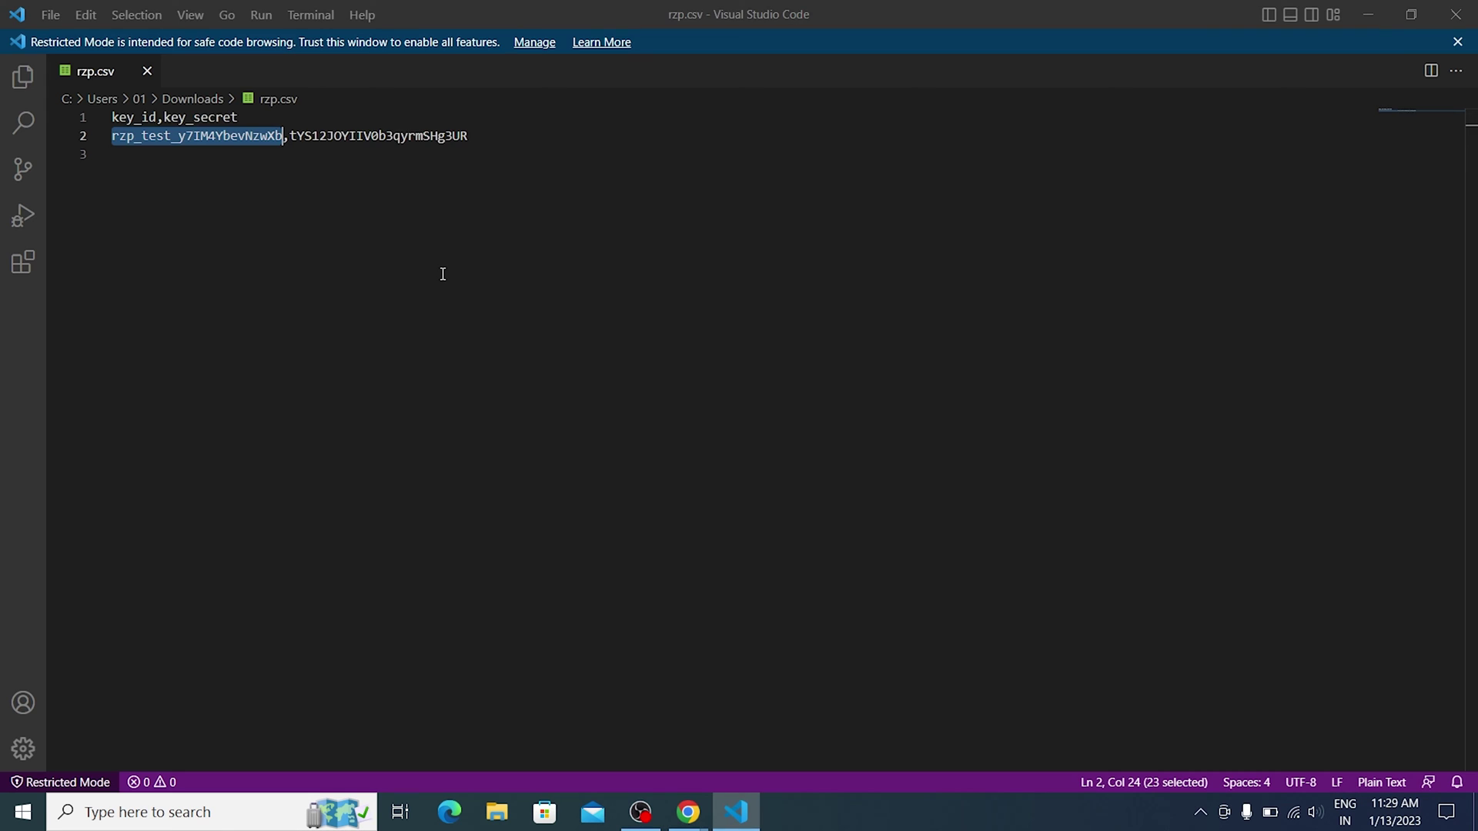
pyautogui.doubleClick(347, 136)
pyautogui.hotkey('alt', 'Tab')
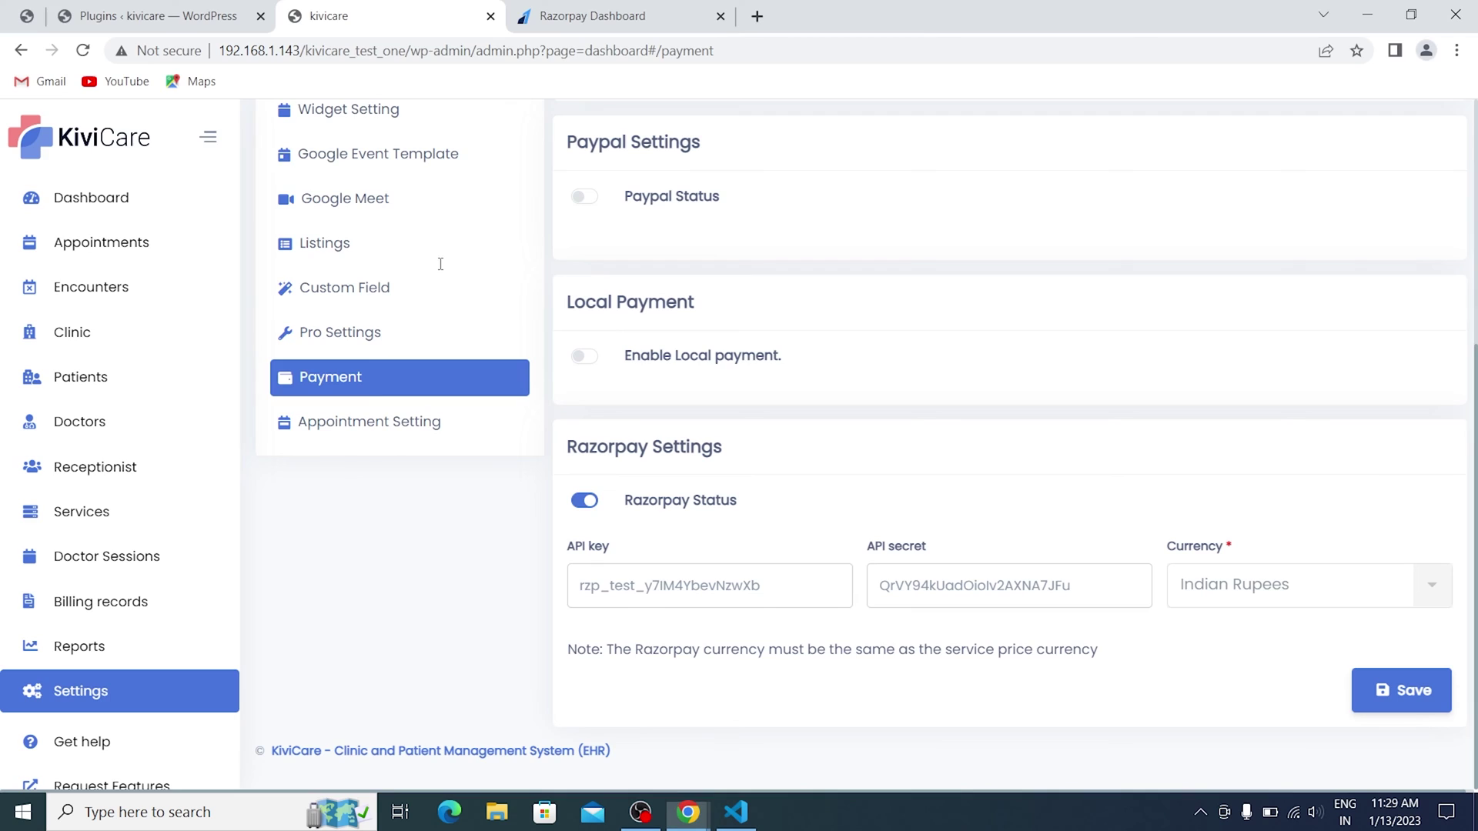
pyautogui.doubleClick(983, 586)
pyautogui.hotkey('ctrl', 'v')
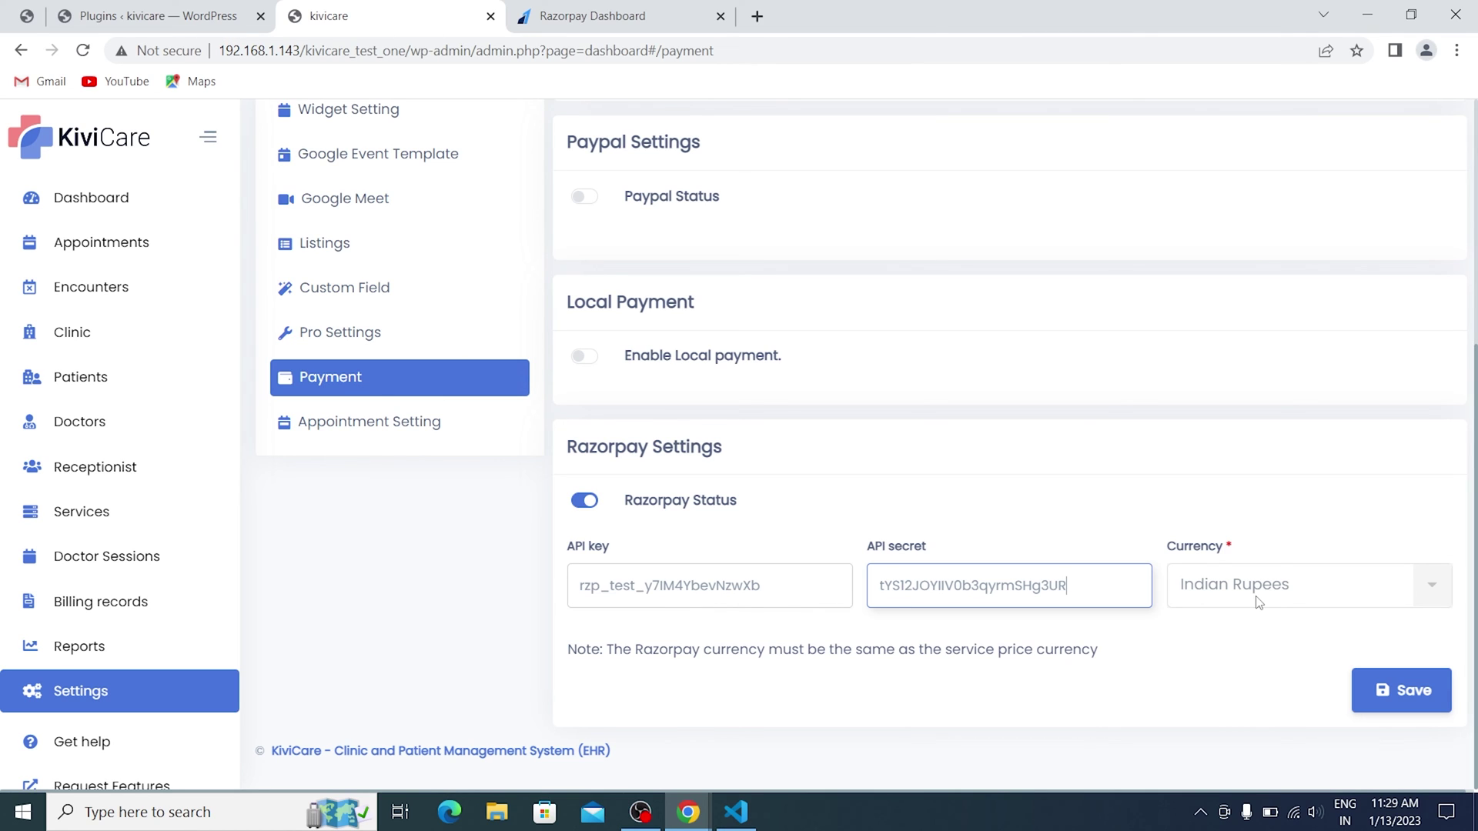
pyautogui.click(1399, 699)
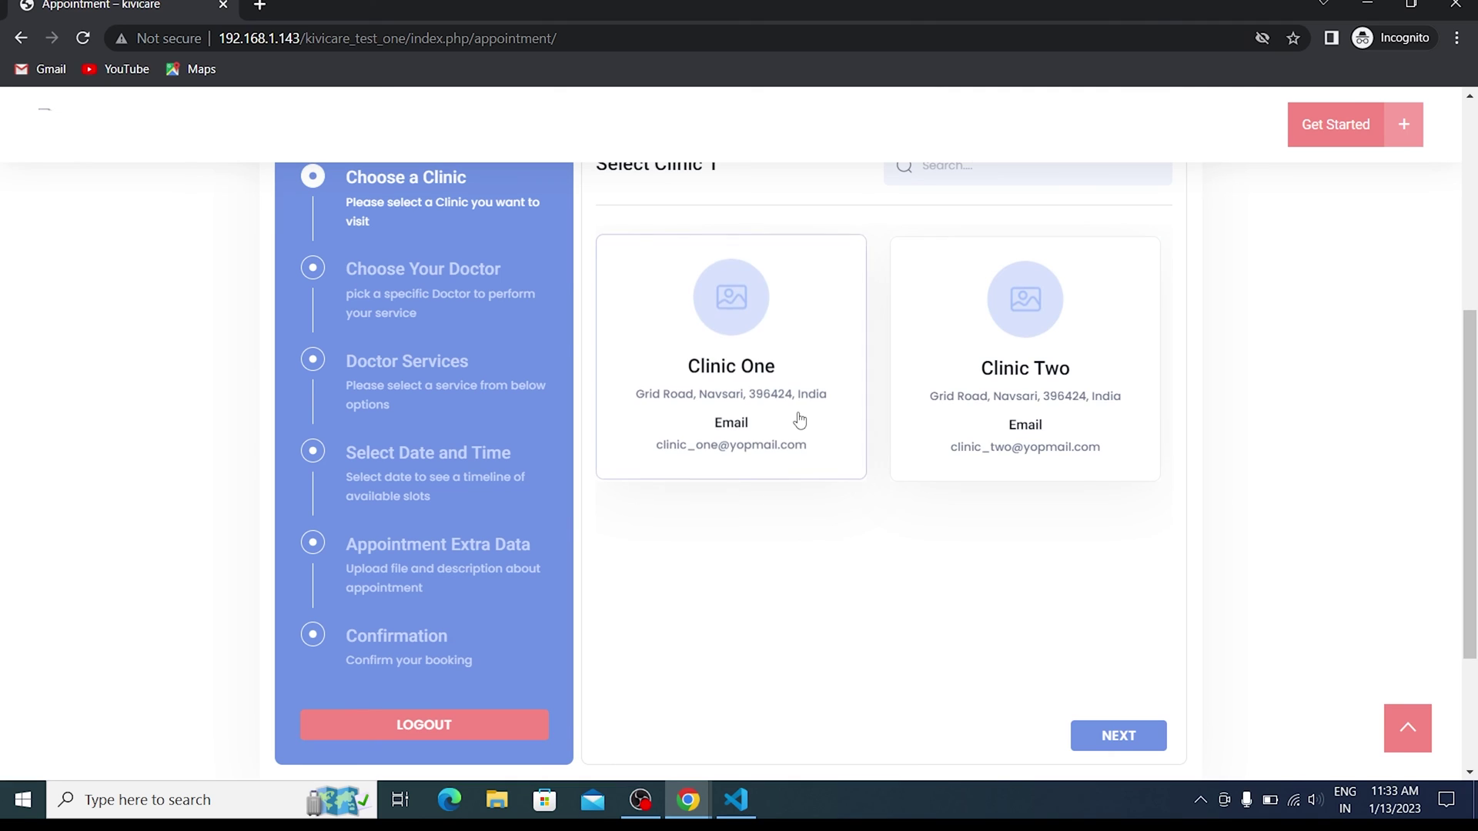
pyautogui.click(796, 419)
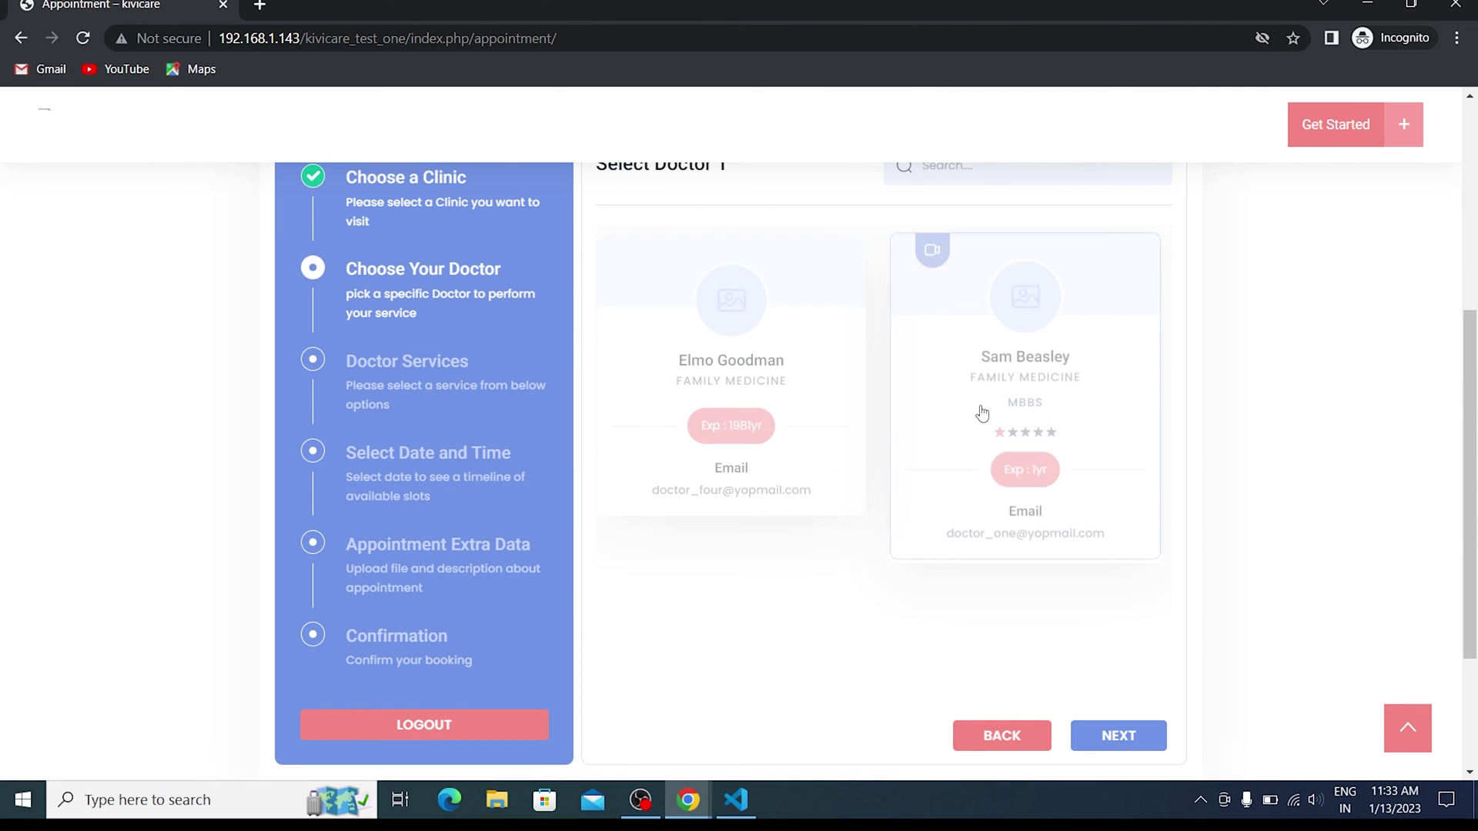
pyautogui.click(981, 414)
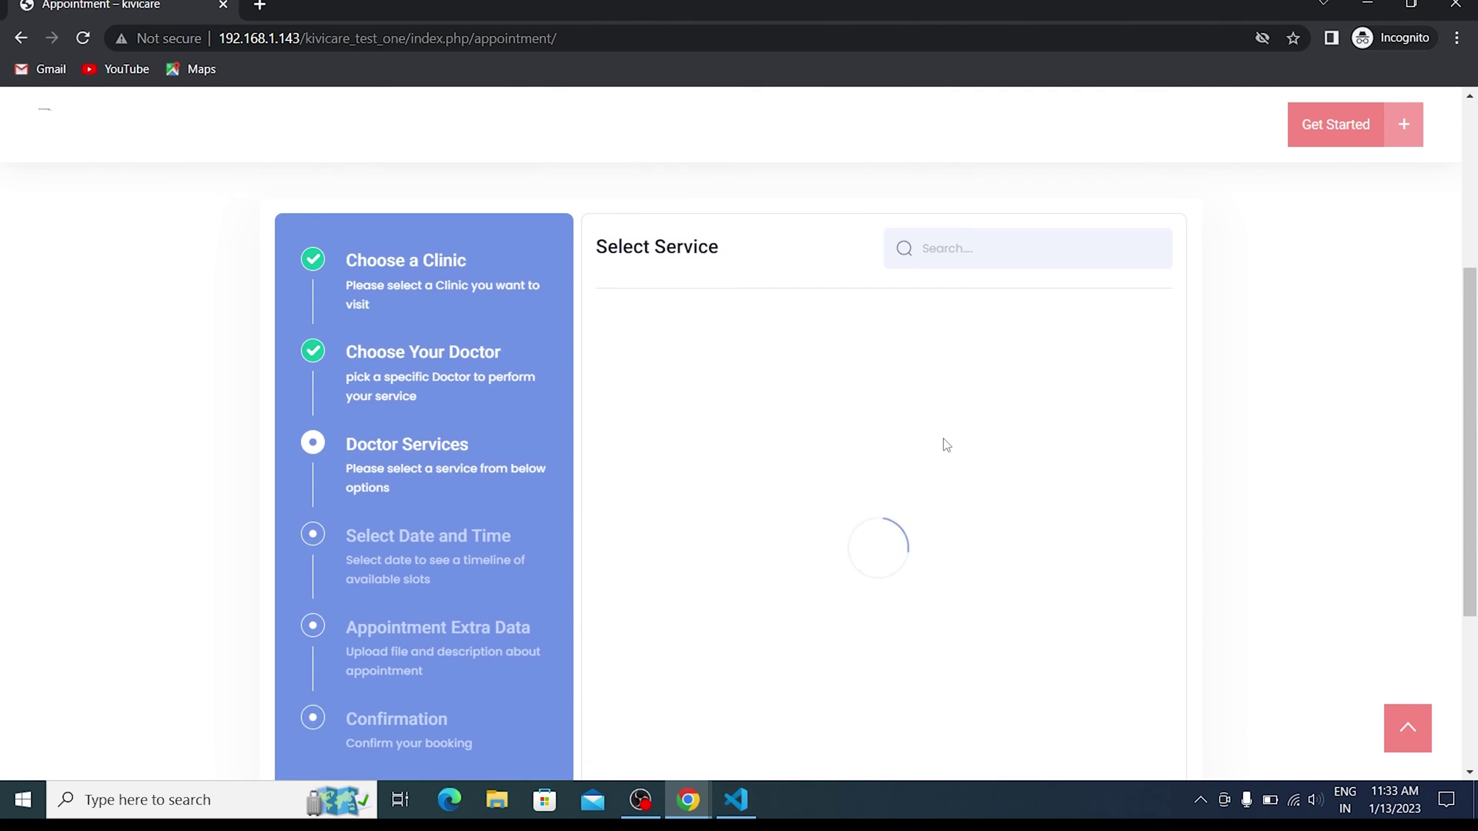
pyautogui.click(751, 392)
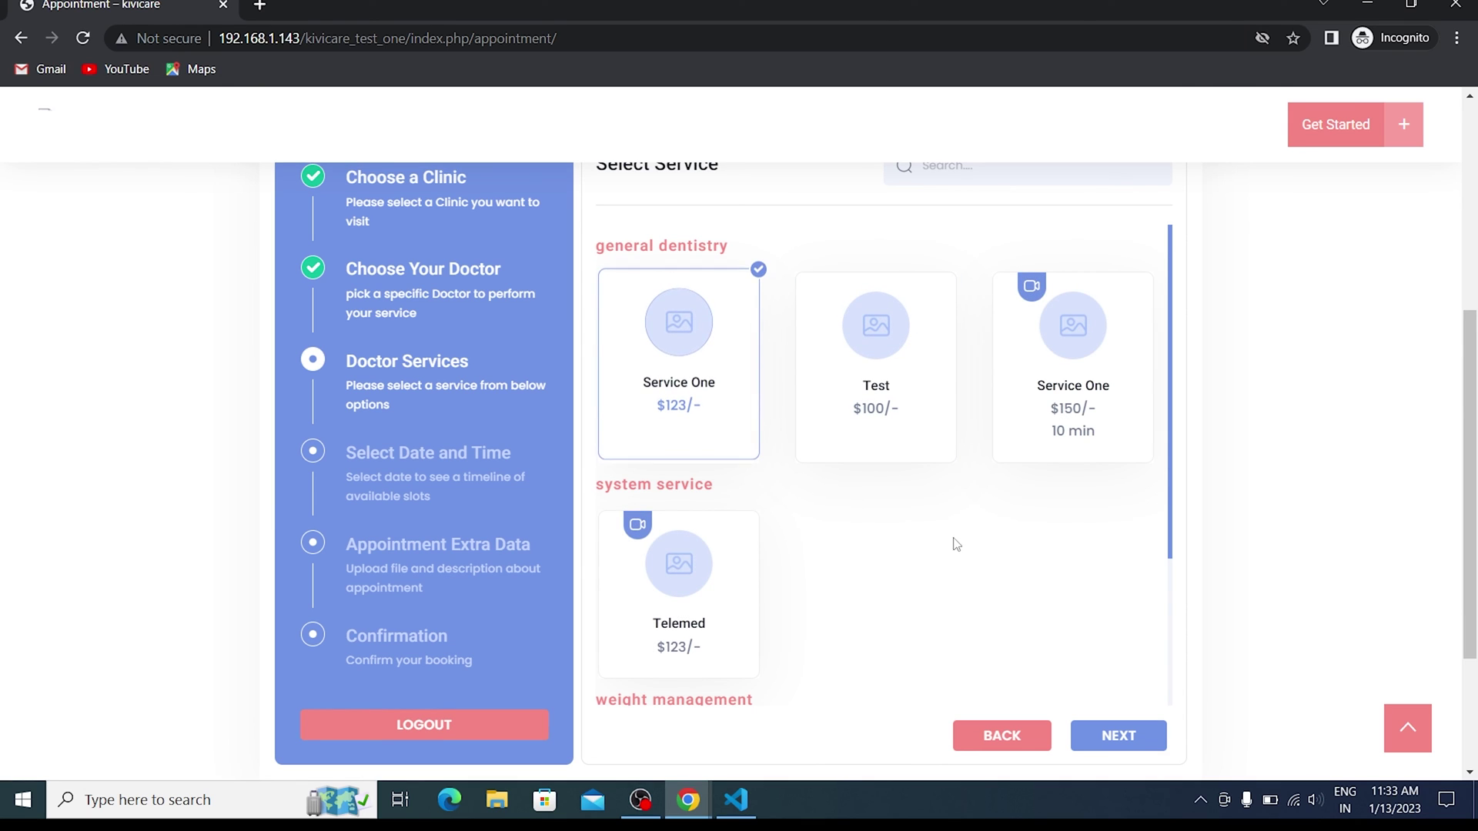
pyautogui.click(1078, 739)
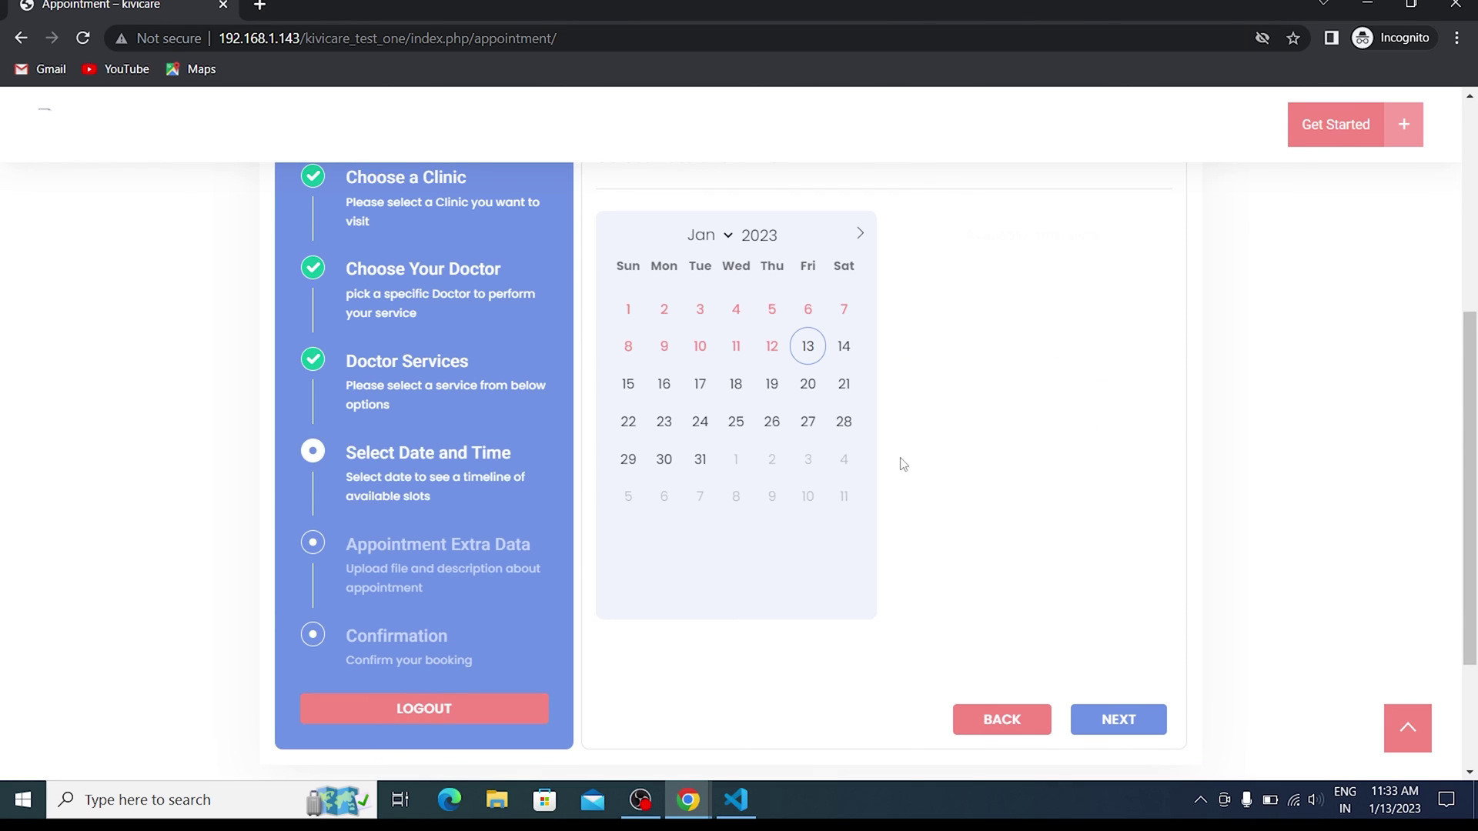
# - Pick January 13 at 11:35 AM and advance to the confirmation step
pyautogui.click(809, 346)
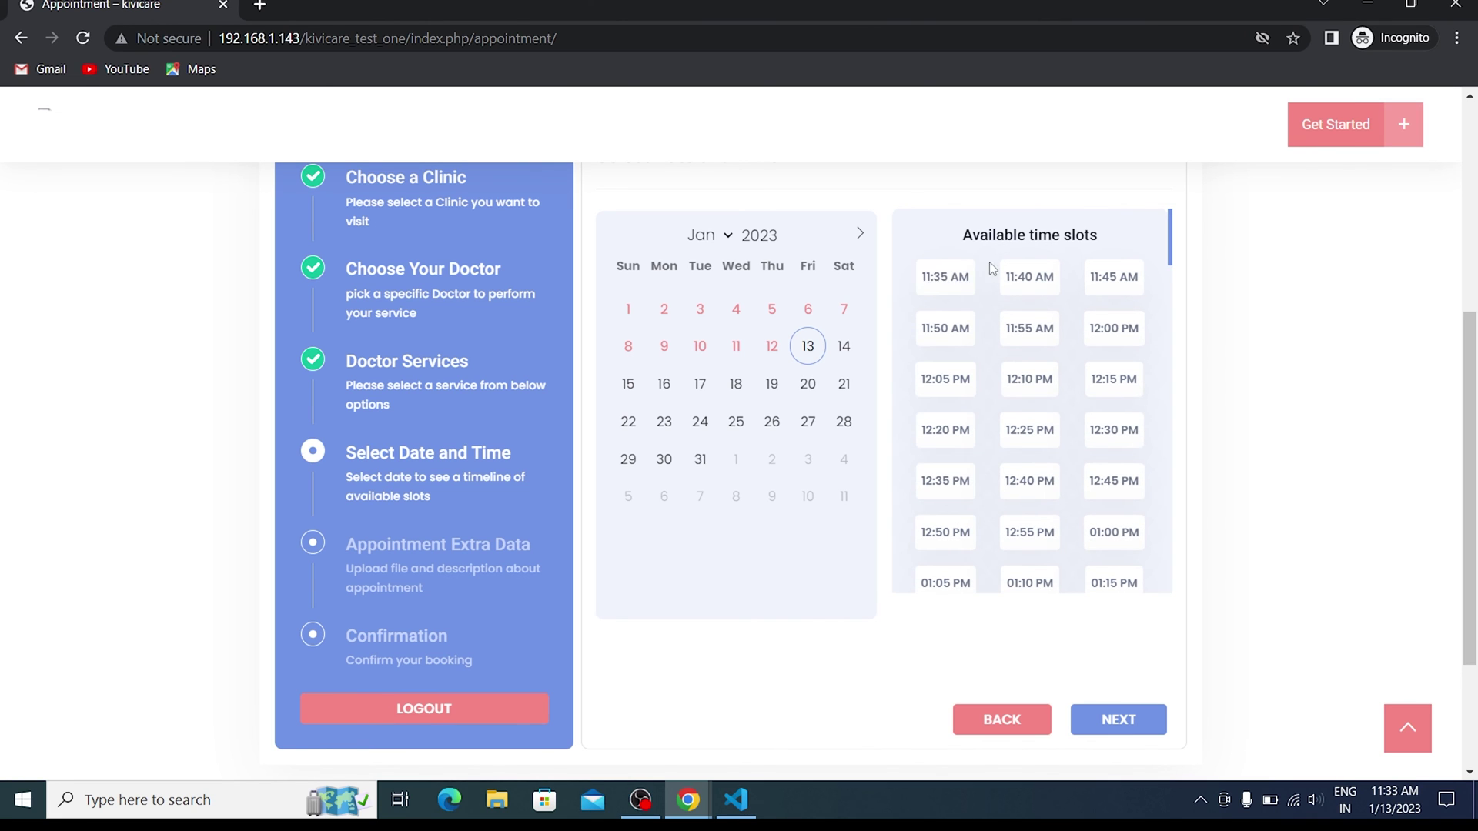
pyautogui.click(945, 279)
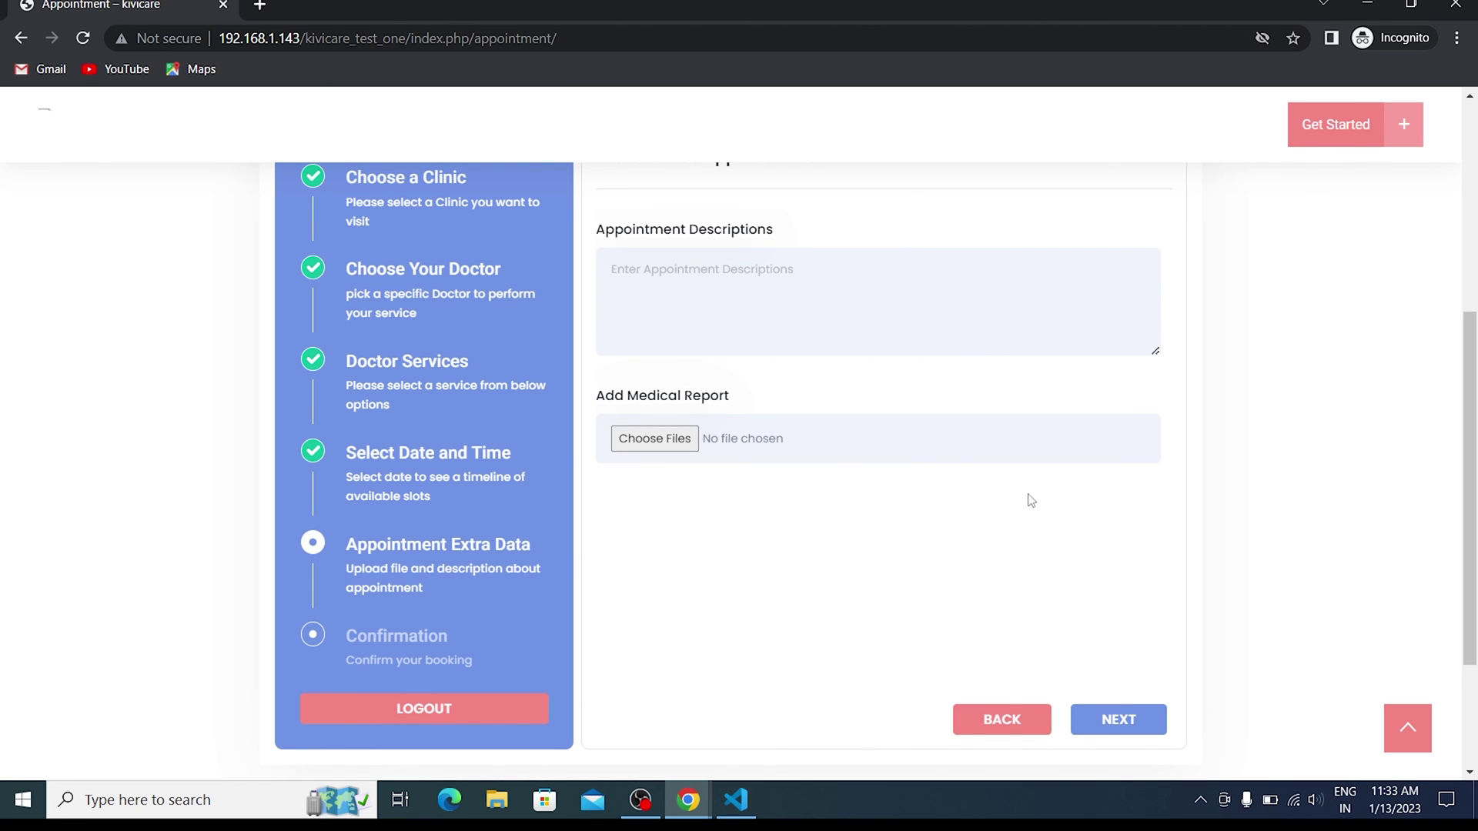
pyautogui.click(1116, 718)
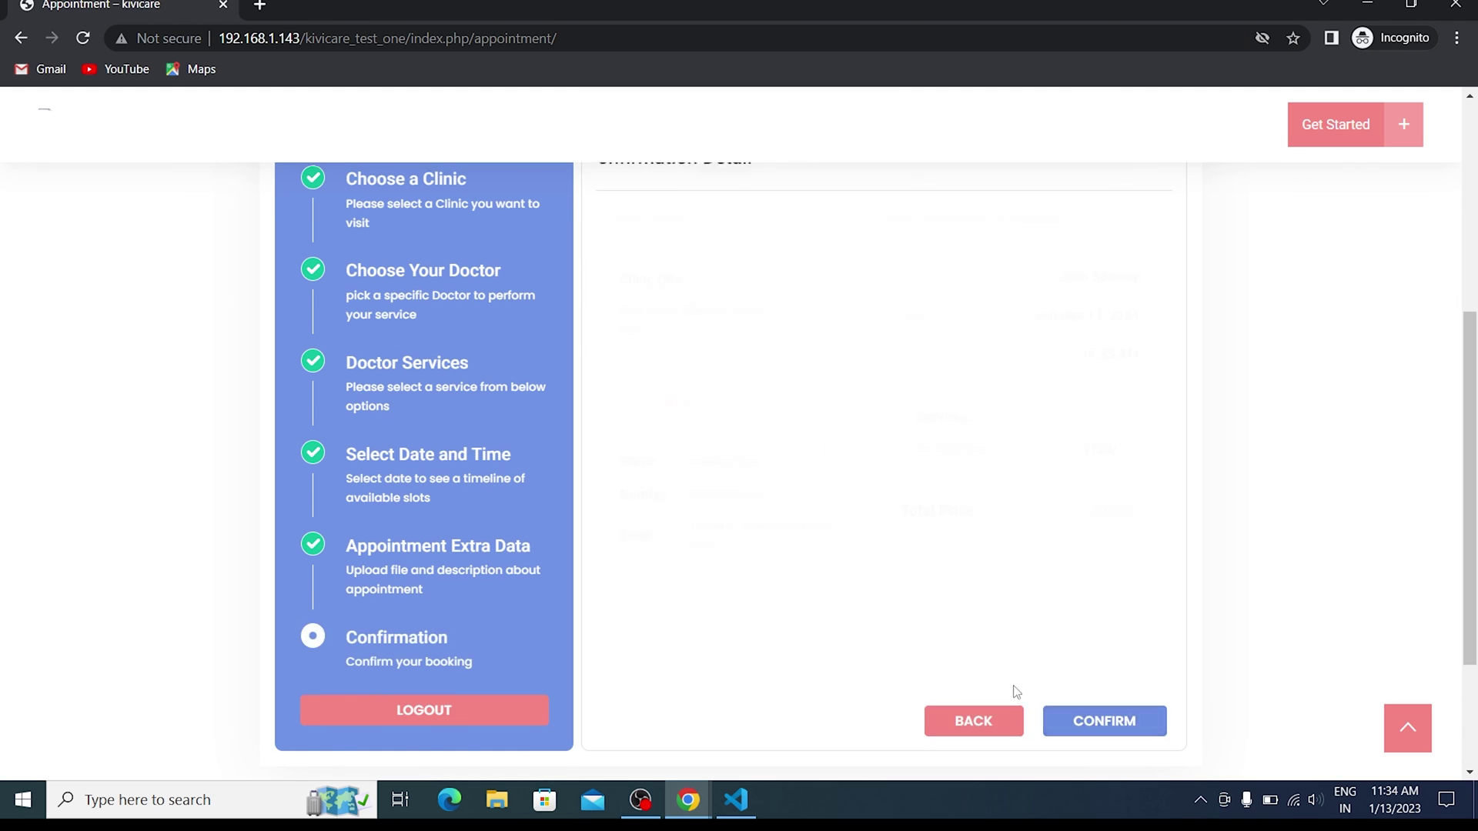
pyautogui.scroll(-3, 1069, 539)
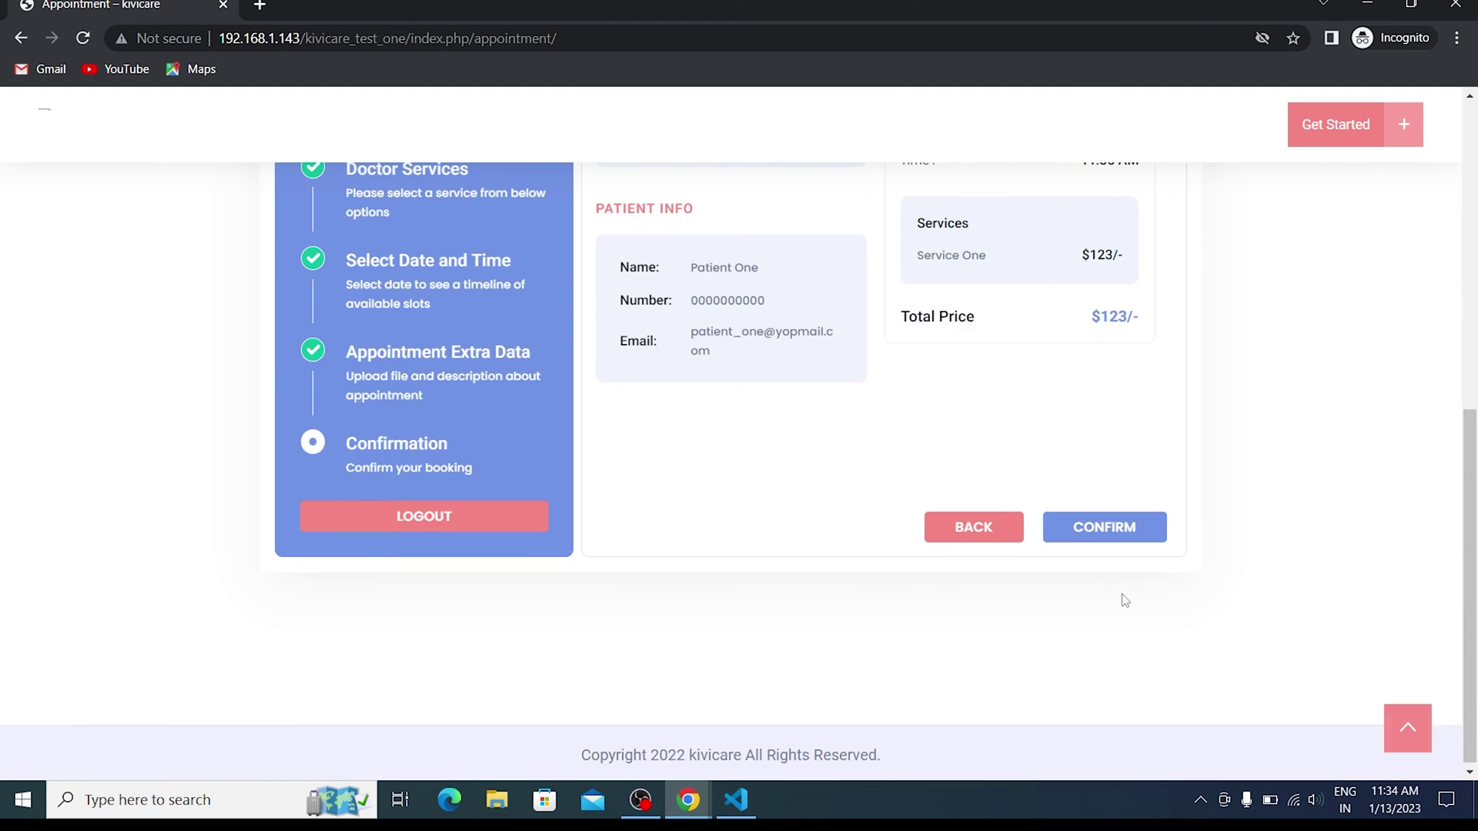
# - Select Razorpay as the payment method and submit the appointment
pyautogui.click(1106, 533)
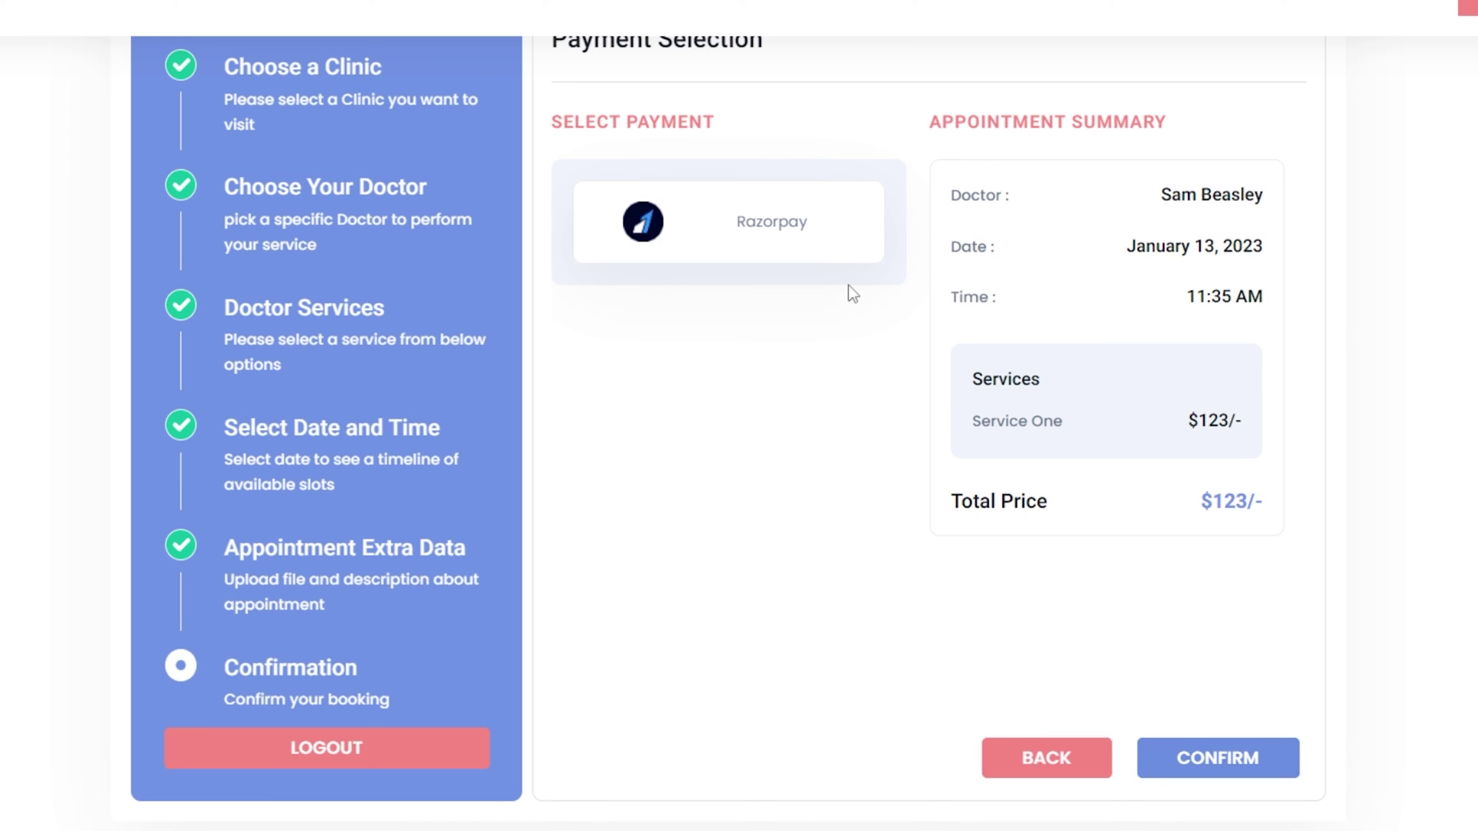
pyautogui.click(832, 249)
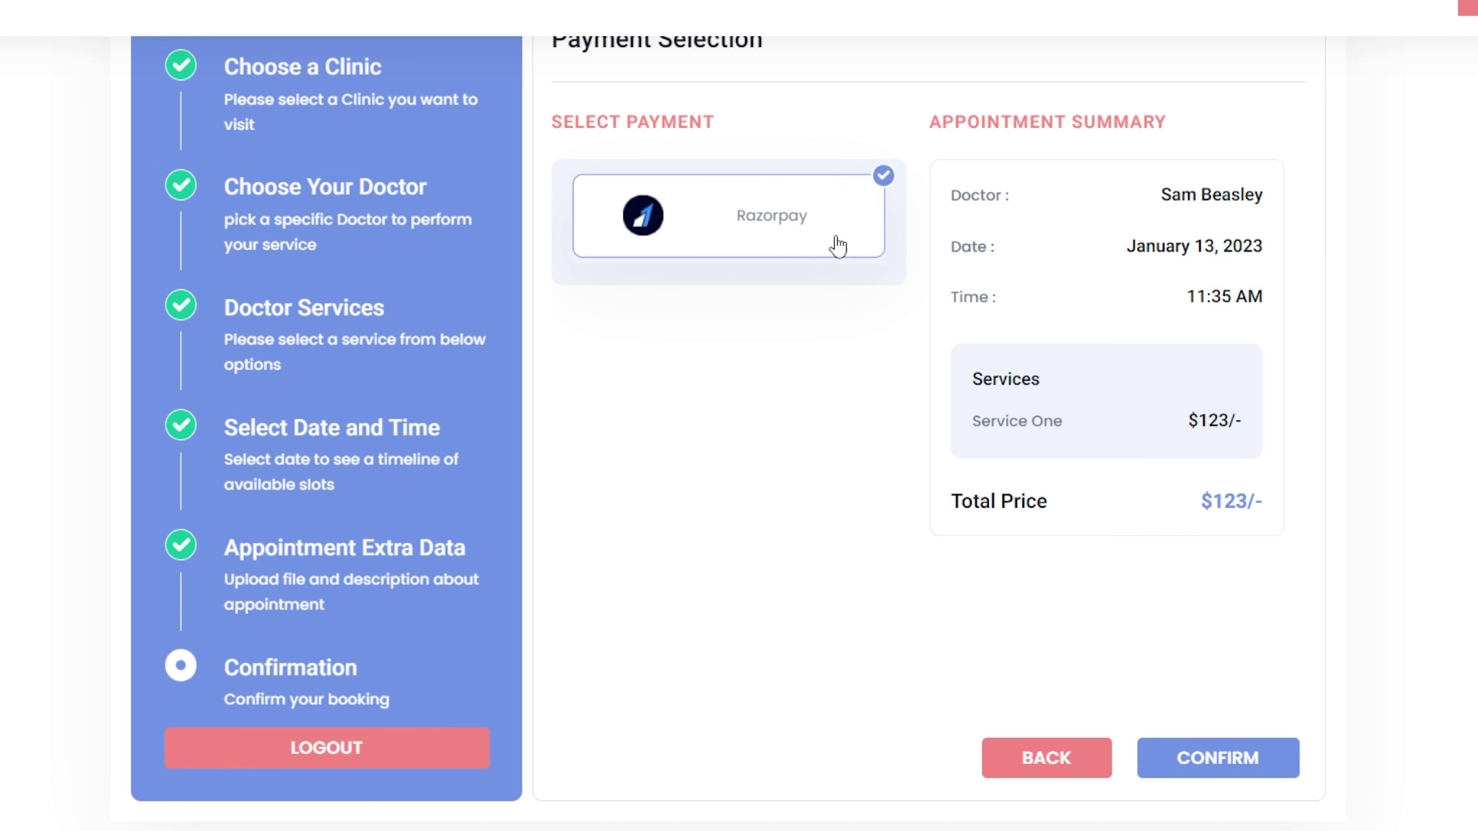
pyautogui.click(1232, 758)
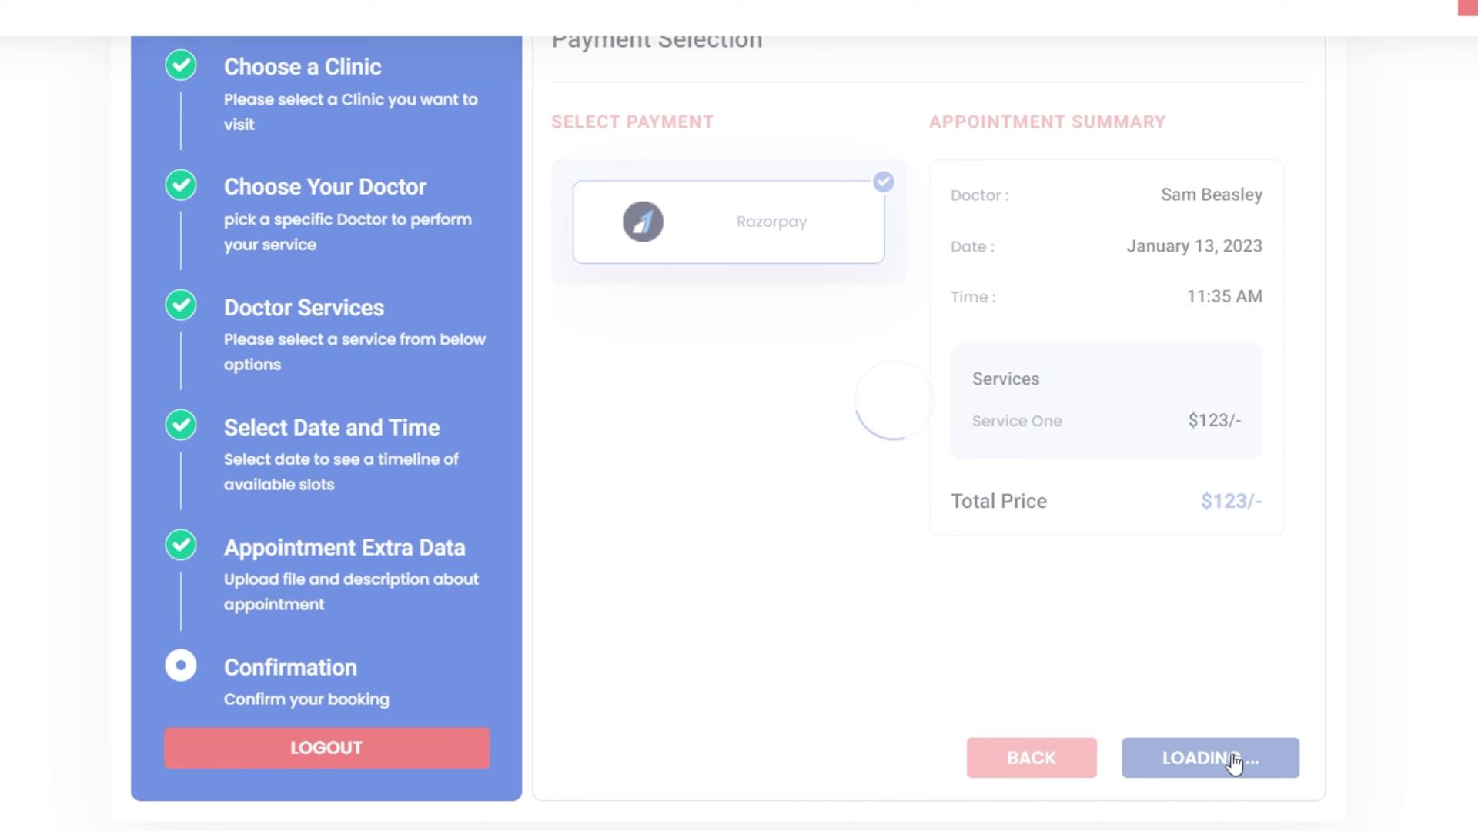